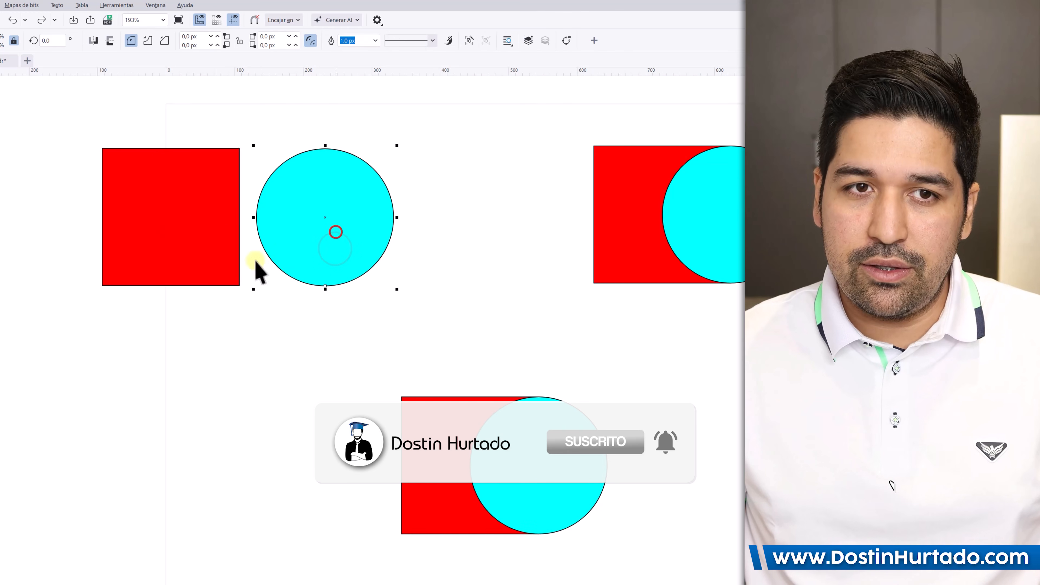
- Move the separate cyan circle sideways so it overlaps half of the neighbouring red square
{"action": "left_click", "coordinate": [179, 223]}
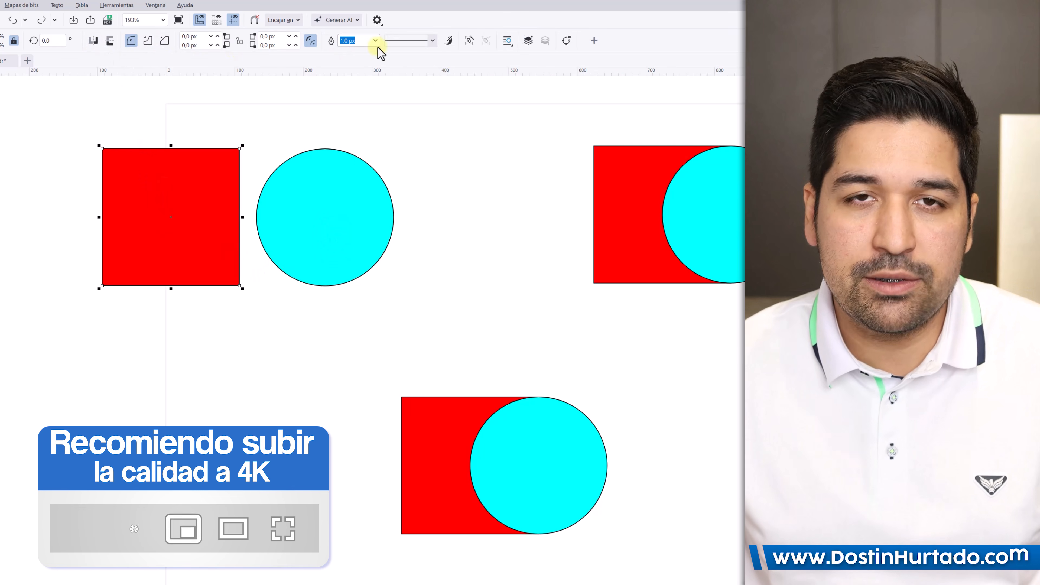
{"action": "left_click_drag", "start_coordinate": [422, 110], "coordinate": [27, 344]}
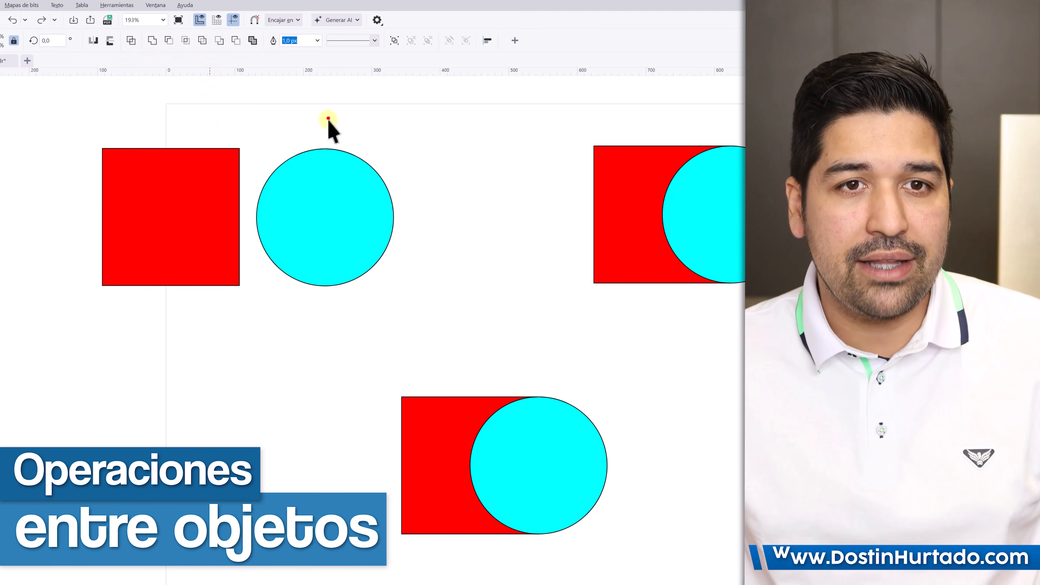
{"action": "left_click", "coordinate": [327, 153]}
{"action": "left_click_drag", "start_coordinate": [316, 153], "coordinate": [241, 152]}
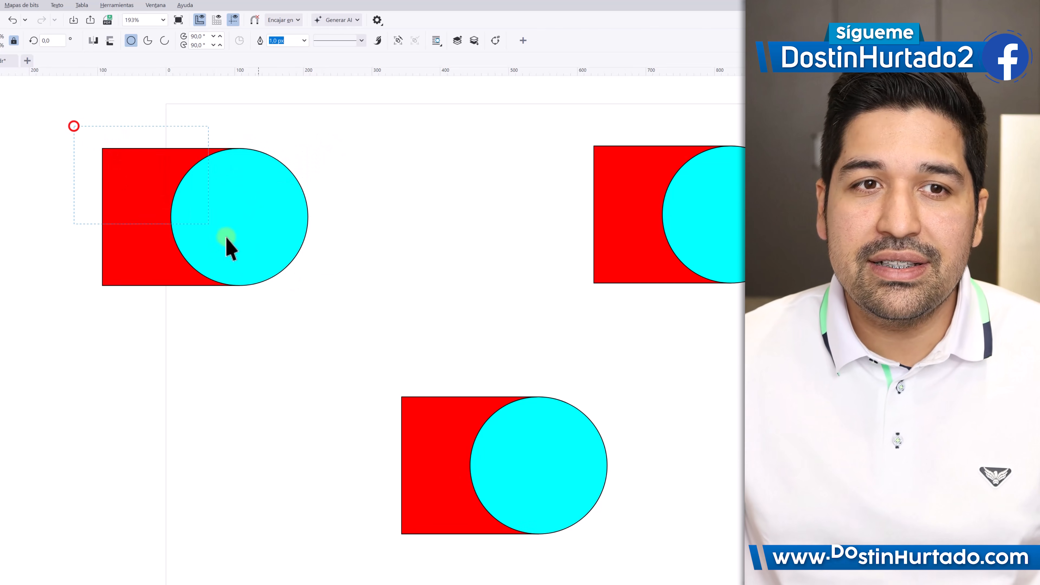
- Weld the red square and cyan circle of the upper-left pair into a single object
{"action": "left_click_drag", "start_coordinate": [226, 239], "coordinate": [337, 323]}
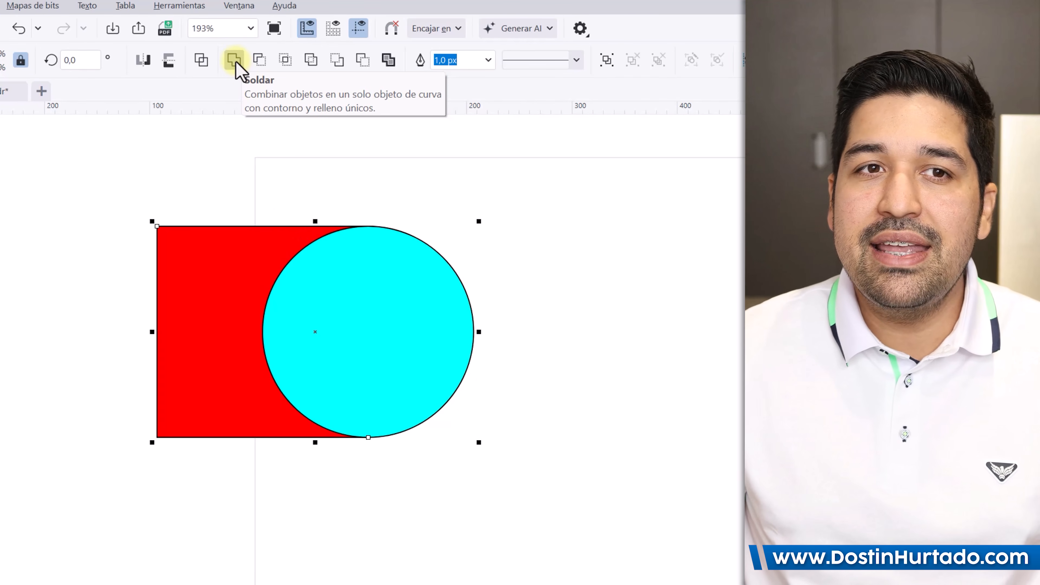
{"action": "left_click", "coordinate": [235, 61]}
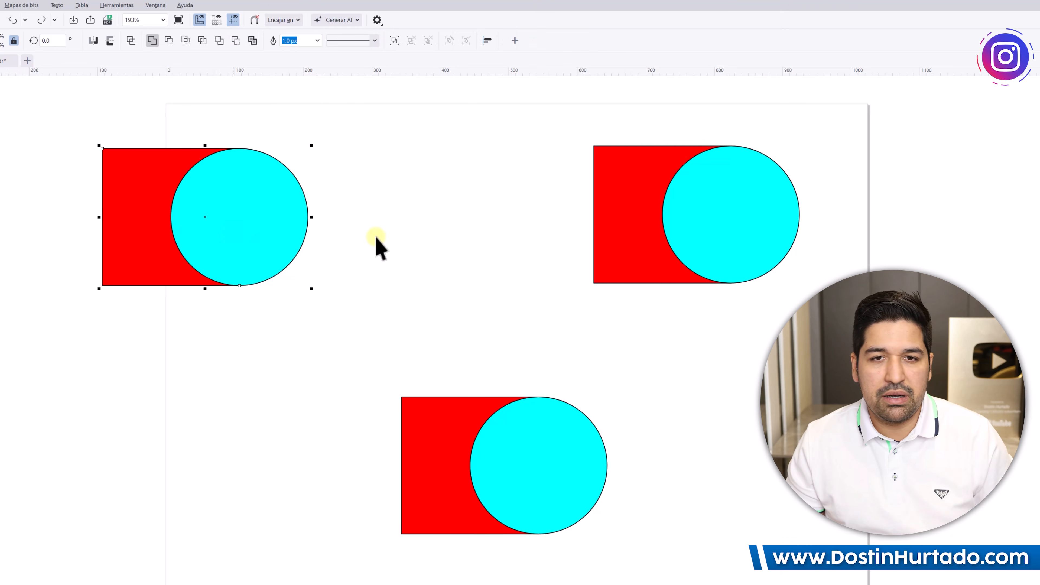
{"action": "left_click", "coordinate": [425, 224]}
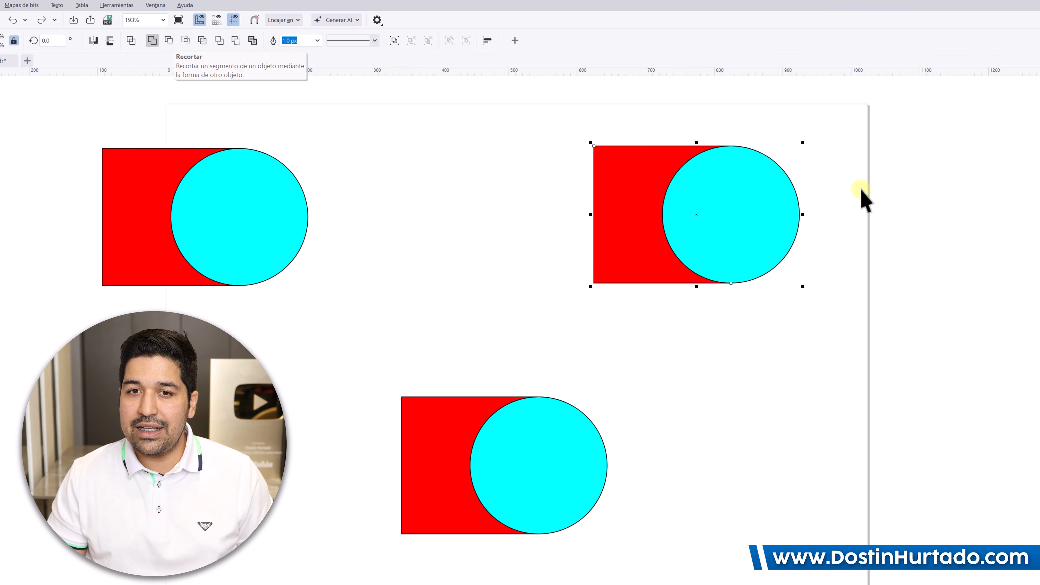
- Try trimming the upper-right red square with its overlapping cyan circle, move the circle aside, and undo it
{"action": "left_click", "coordinate": [841, 204]}
{"action": "left_click", "coordinate": [749, 205]}
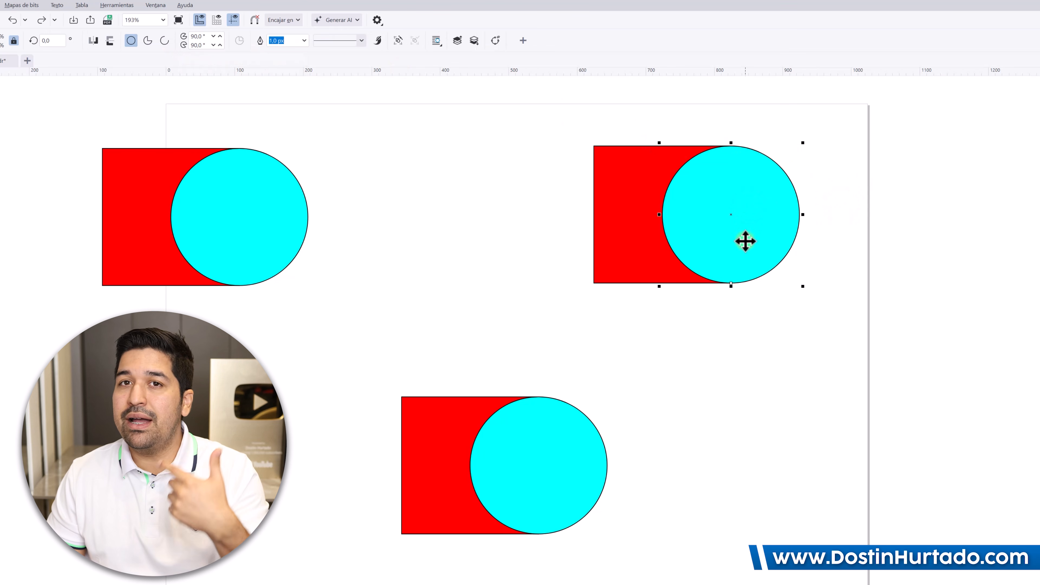
{"action": "left_click_drag", "start_coordinate": [550, 107], "coordinate": [784, 286]}
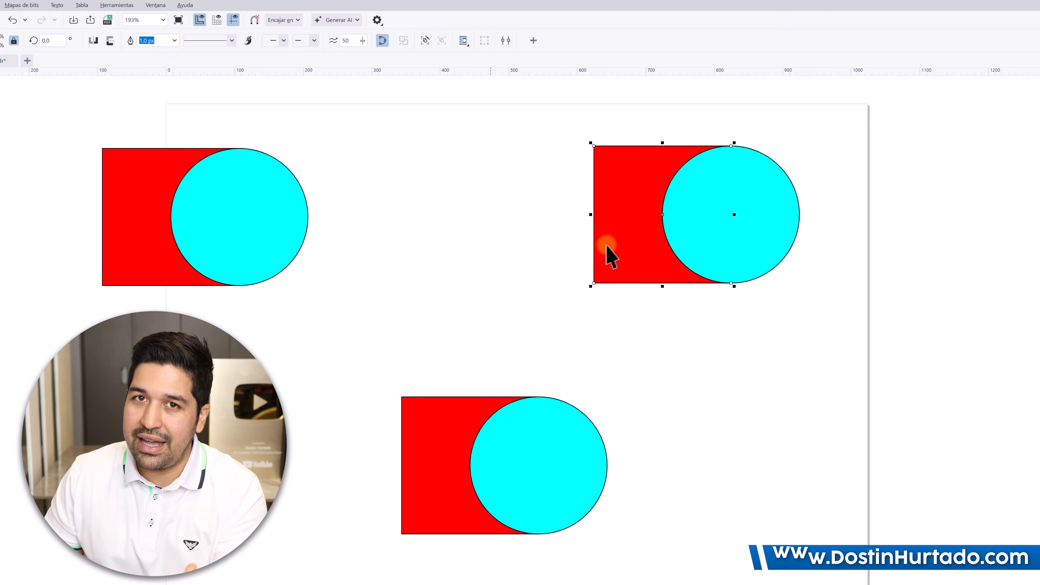
{"action": "left_click_drag", "start_coordinate": [775, 264], "coordinate": [868, 269]}
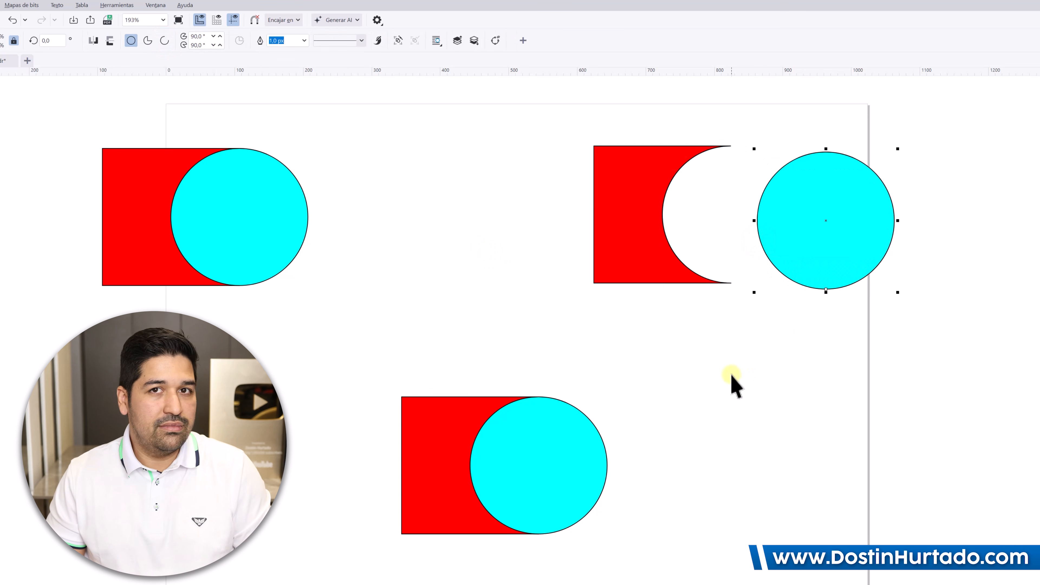
{"action": "key", "text": "ctrl+z"}
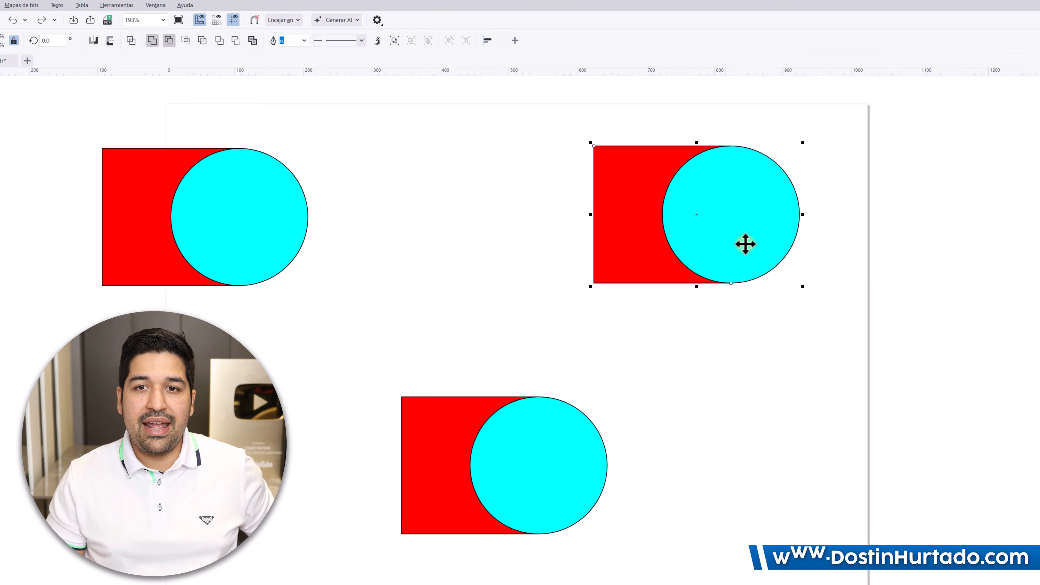
- Send the cyan circle of the upper-right pair to the back, behind the red square
{"action": "left_click", "coordinate": [752, 235]}
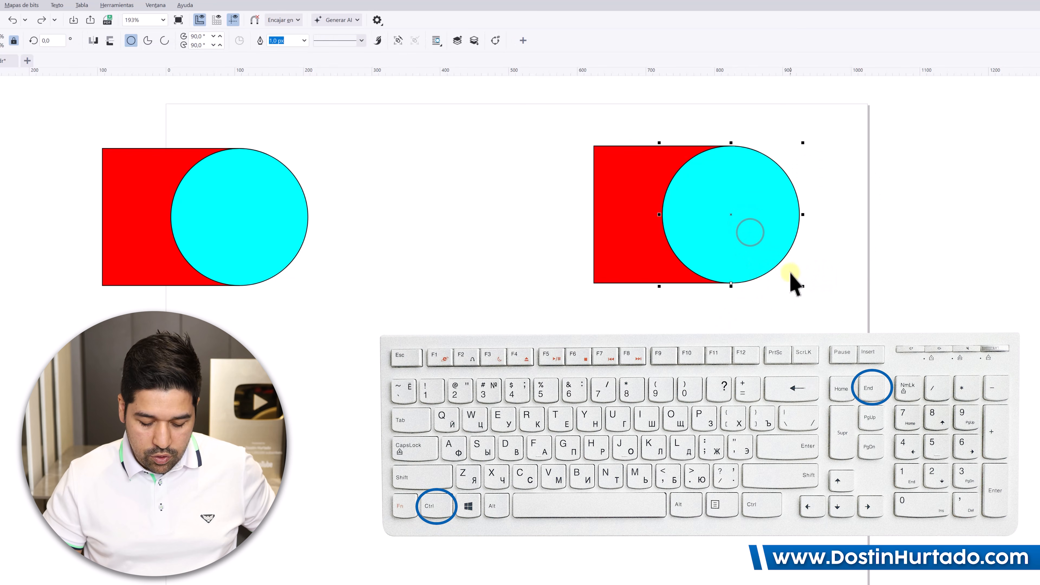
{"action": "key", "text": "ctrl+End"}
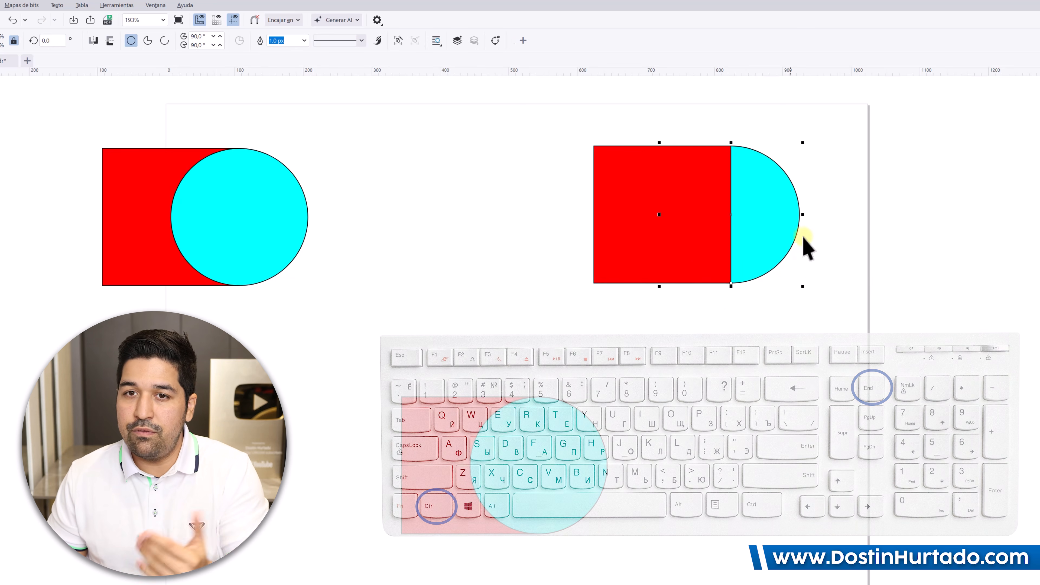
{"action": "left_click", "coordinate": [837, 118]}
- Trim the upper-right cyan circle with the red square in front of it and move the square aside
{"action": "left_click_drag", "start_coordinate": [539, 313], "coordinate": [527, 291]}
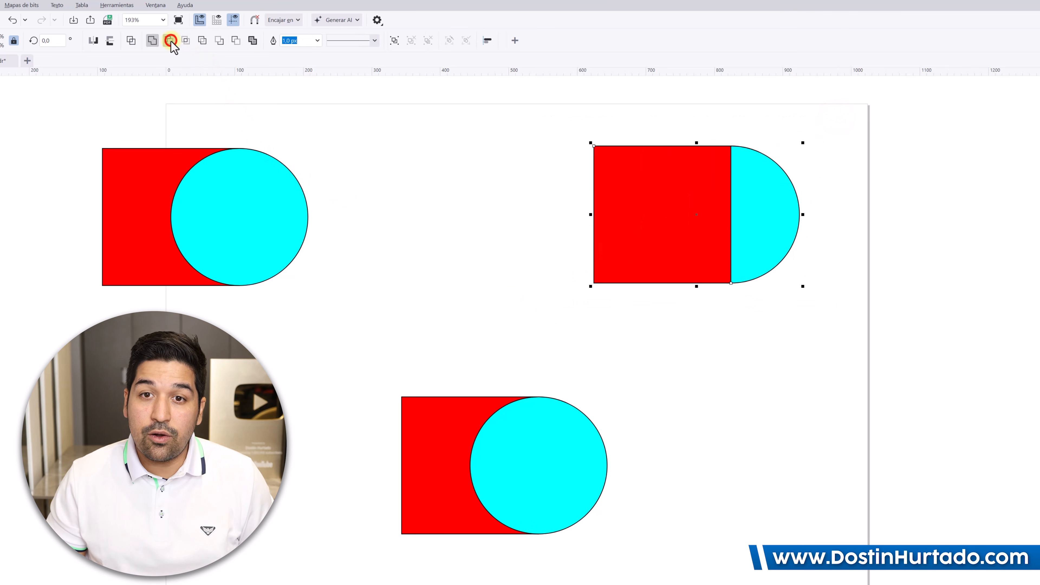
{"action": "left_click", "coordinate": [457, 262]}
{"action": "left_click_drag", "start_coordinate": [655, 237], "coordinate": [588, 233]}
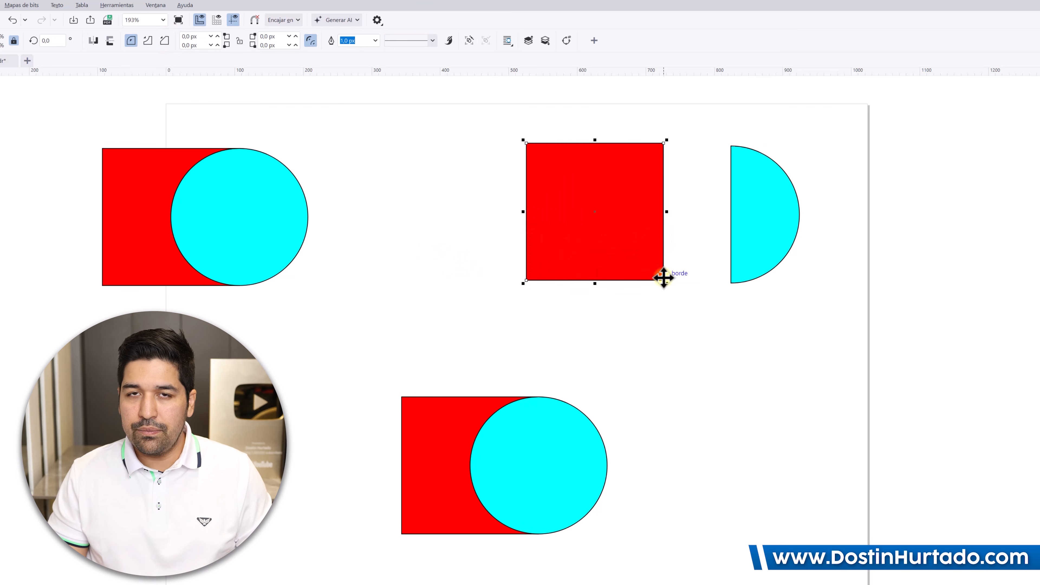
- Build a person figure by placing the small cyan circle above the dark blue rounded shape and the pink rectangle between them as a neck
{"action": "left_click_drag", "start_coordinate": [372, 211], "coordinate": [542, 455]}
{"action": "left_click_drag", "start_coordinate": [454, 417], "coordinate": [591, 385]}
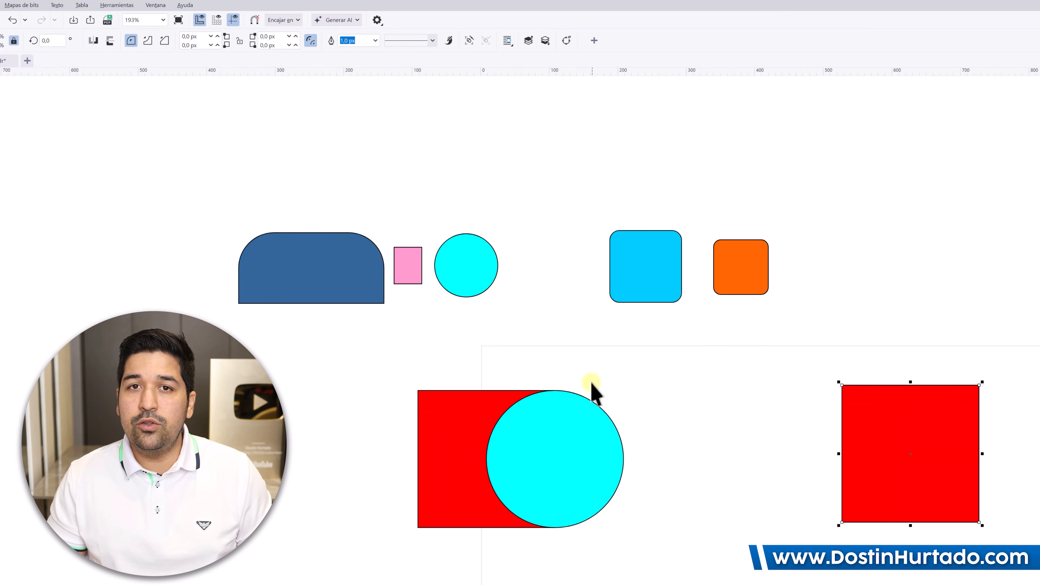
{"action": "scroll", "coordinate": [400, 351], "scroll_direction": "up", "scroll_amount": 2}
{"action": "left_click_drag", "start_coordinate": [499, 368], "coordinate": [450, 389]}
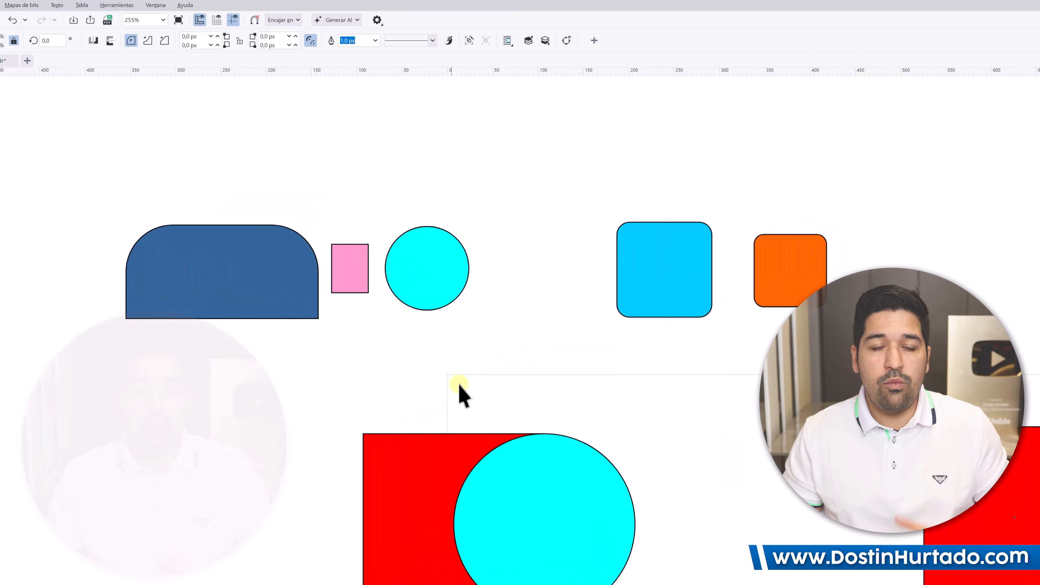
{"action": "left_click", "coordinate": [368, 365]}
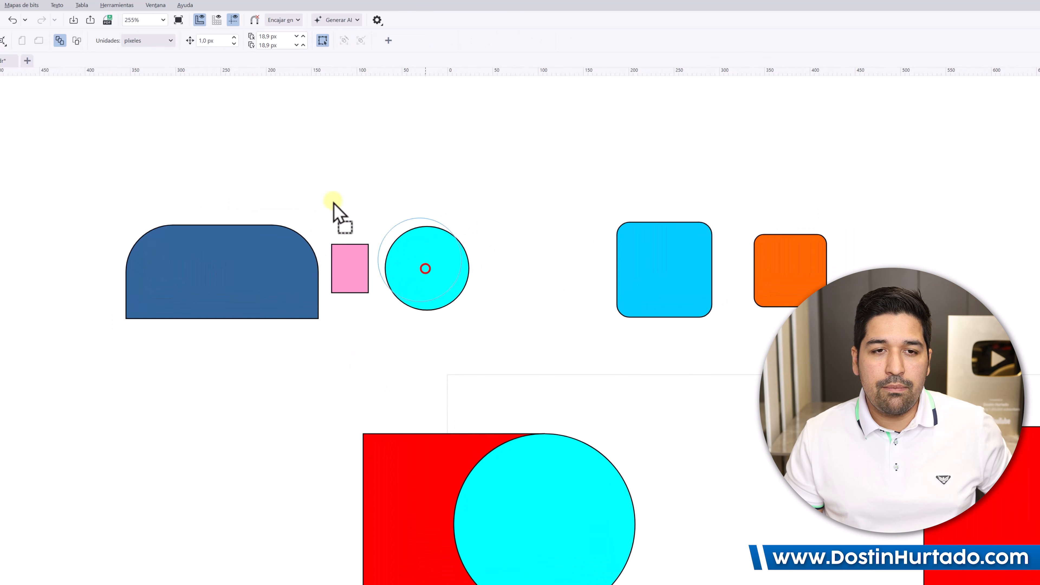
{"action": "left_click_drag", "start_coordinate": [230, 188], "coordinate": [217, 164]}
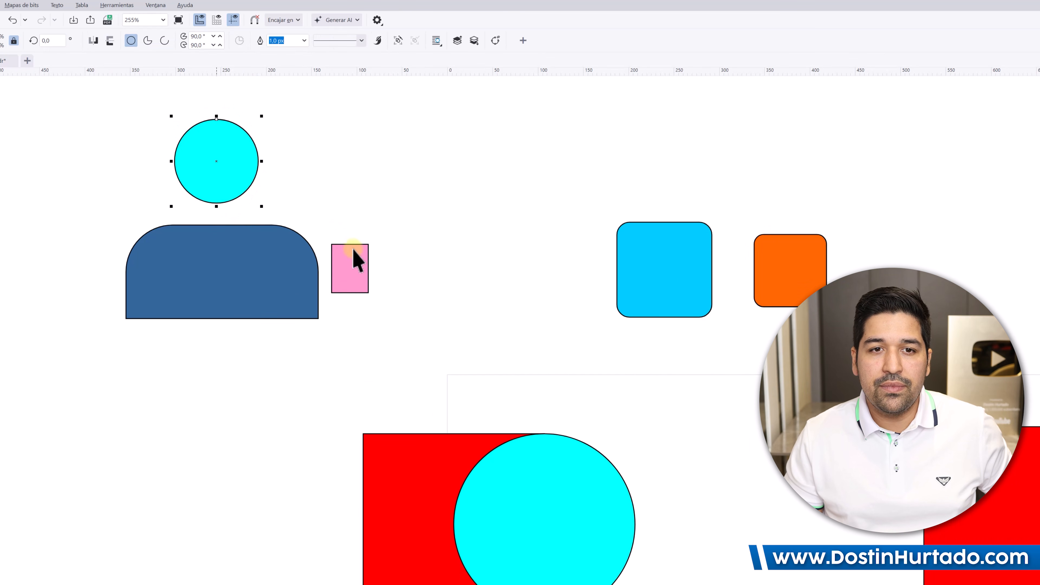
{"action": "left_click_drag", "start_coordinate": [217, 211], "coordinate": [218, 209]}
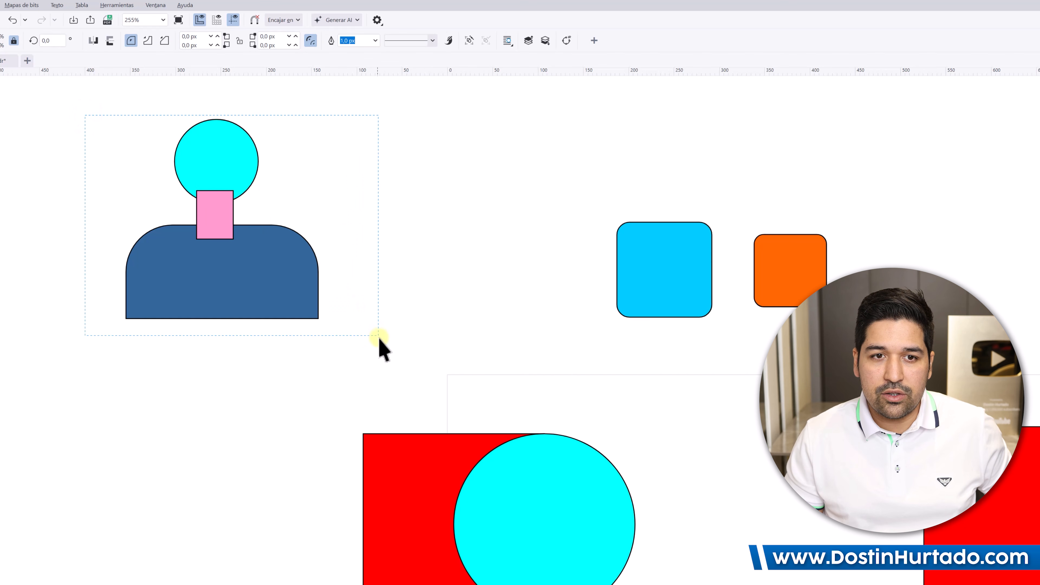
- Align the figure's head, neck and body on a common vertical centre axis and weld them into one silhouette
{"action": "left_click_drag", "start_coordinate": [379, 339], "coordinate": [377, 342]}
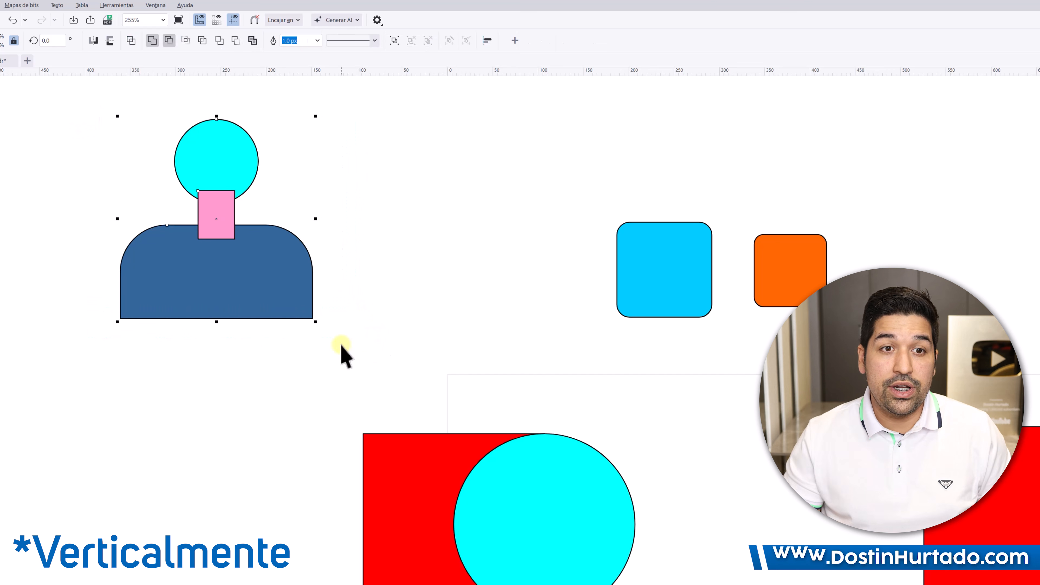
{"action": "left_click_drag", "start_coordinate": [340, 340], "coordinate": [406, 348]}
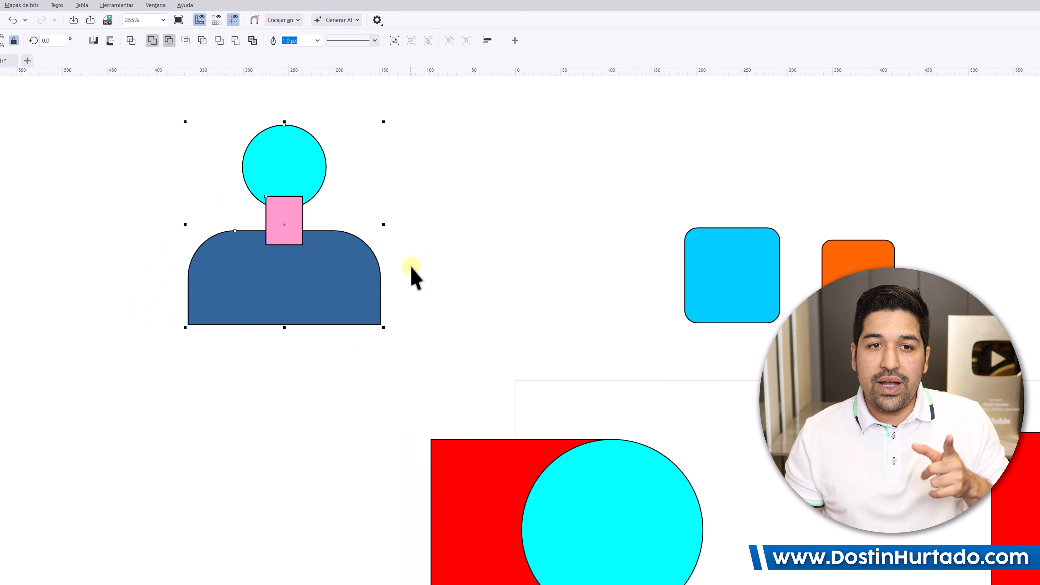
{"action": "left_click_drag", "start_coordinate": [185, 340], "coordinate": [141, 369]}
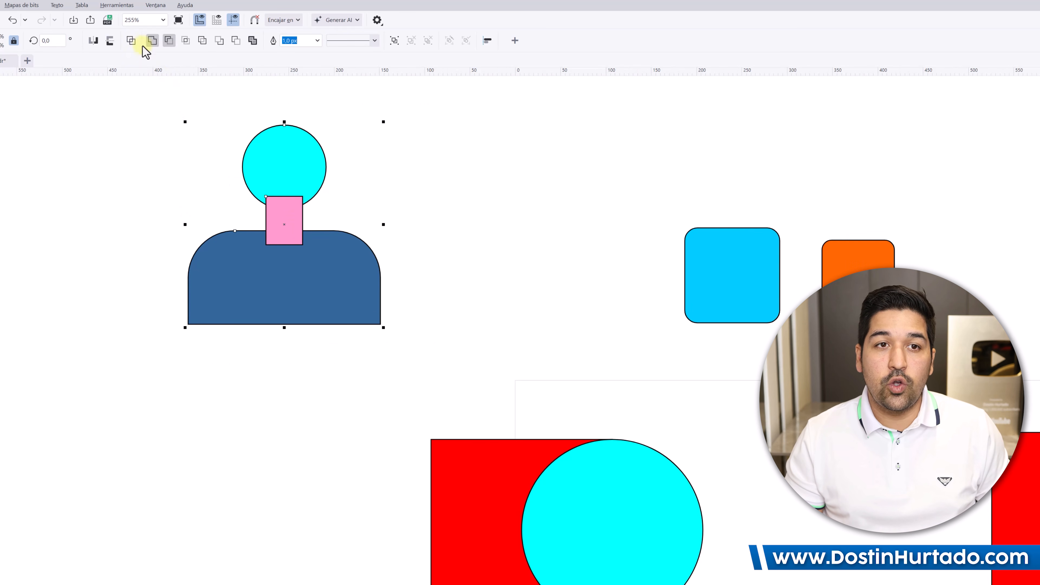
{"action": "left_click", "coordinate": [489, 279]}
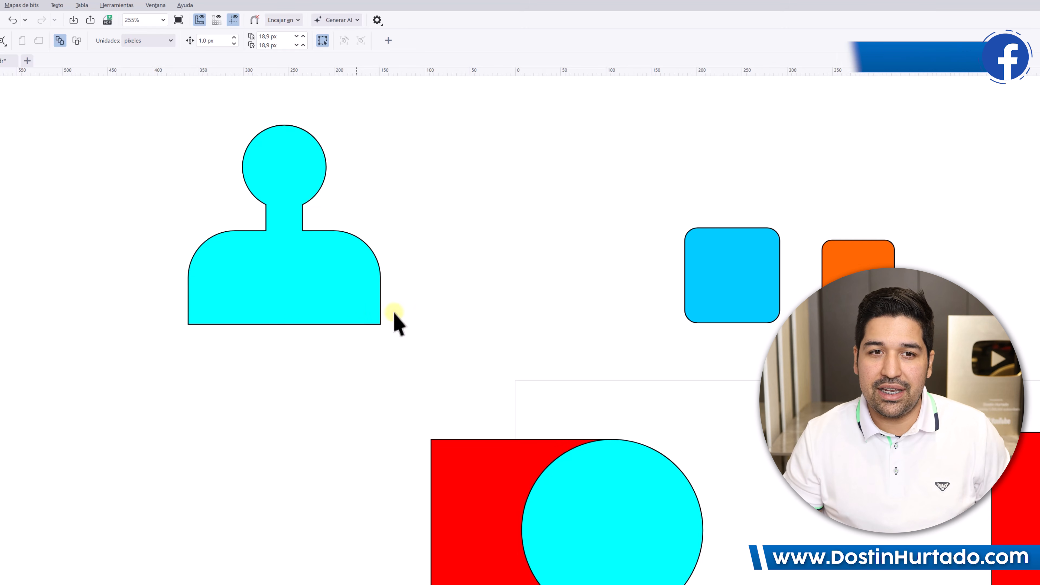
- Center the orange rounded square on the light blue rounded square, both vertically and horizontally
{"action": "left_click_drag", "start_coordinate": [670, 324], "coordinate": [364, 316]}
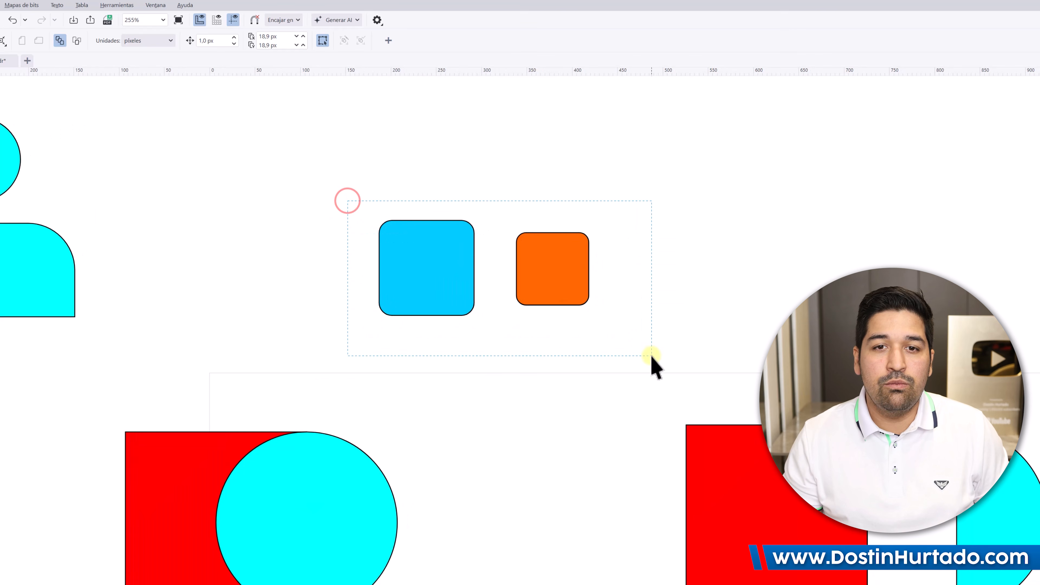
{"action": "left_click_drag", "start_coordinate": [652, 356], "coordinate": [653, 357]}
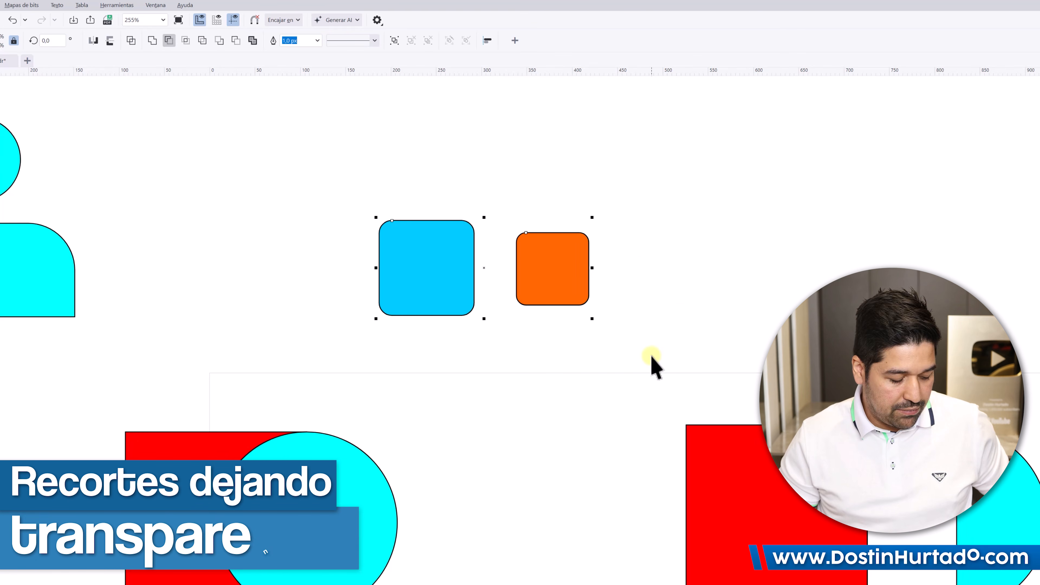
{"action": "key", "text": "c"}
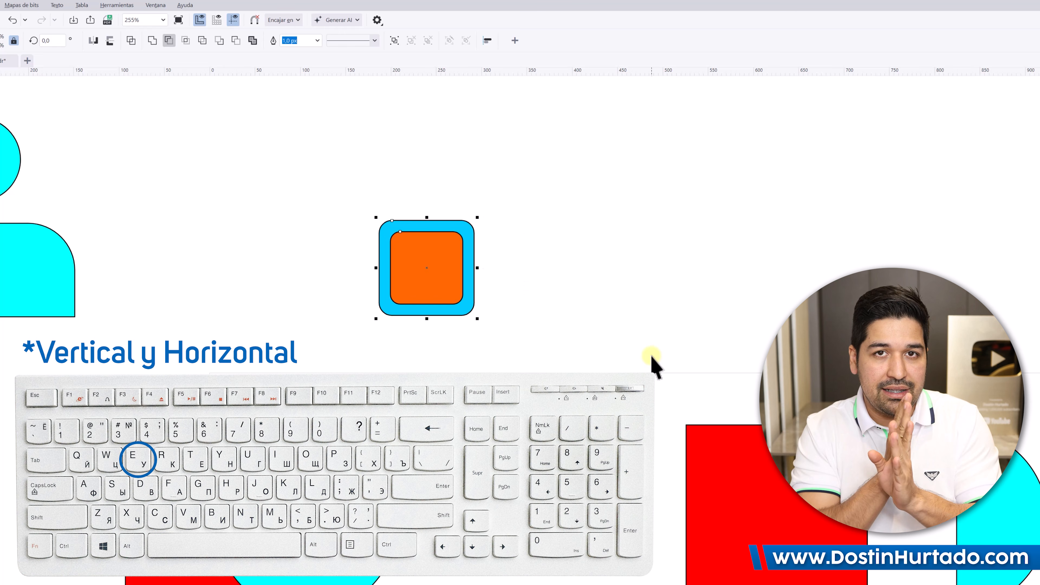
{"action": "left_click", "coordinate": [532, 277]}
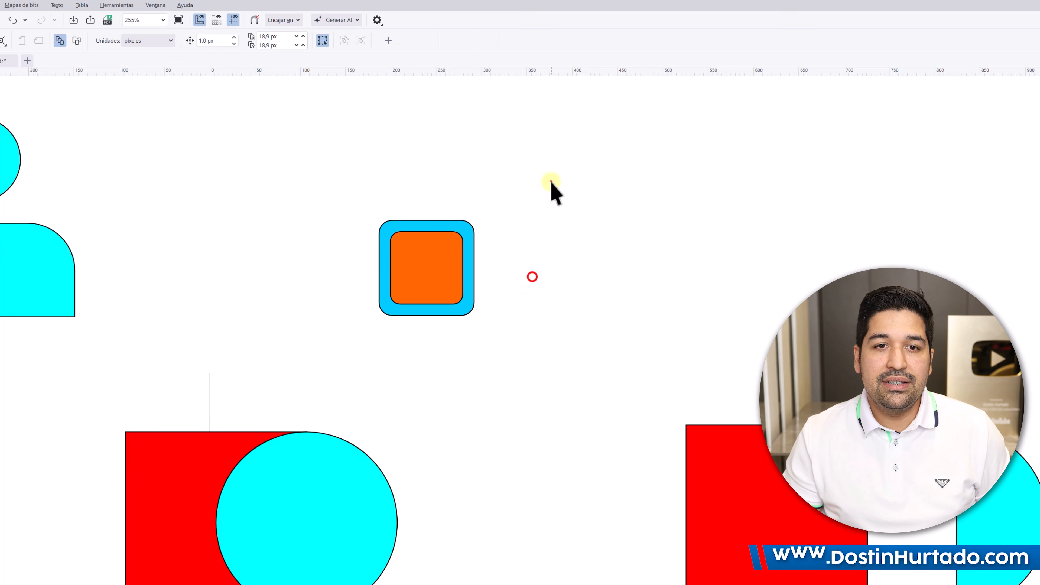
- Trim the light blue rounded square with the orange one and move the orange square out of the cut-out
{"action": "left_click_drag", "start_coordinate": [551, 181], "coordinate": [298, 342]}
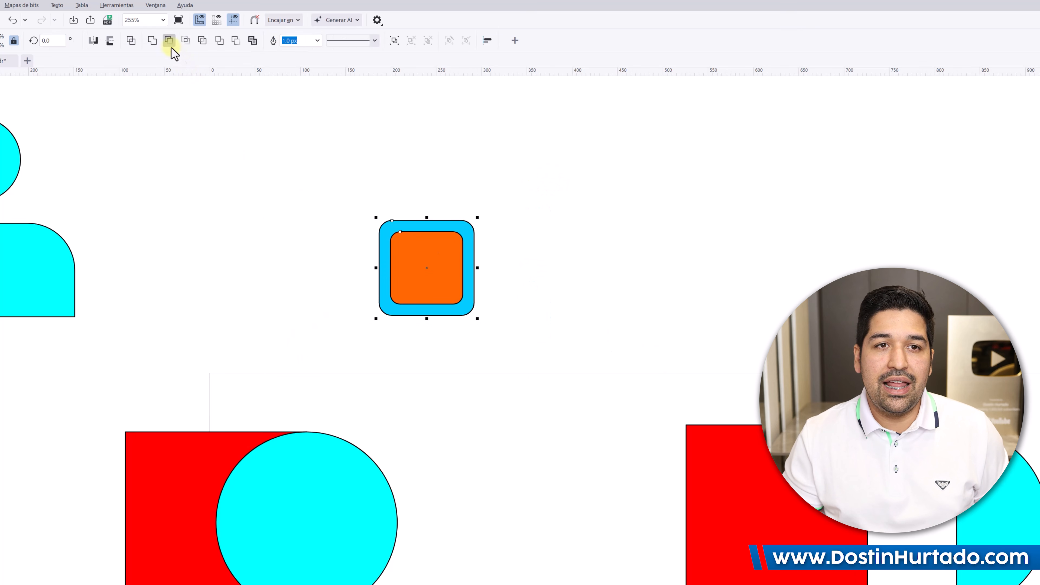
{"action": "left_click", "coordinate": [169, 41]}
{"action": "left_click", "coordinate": [562, 223]}
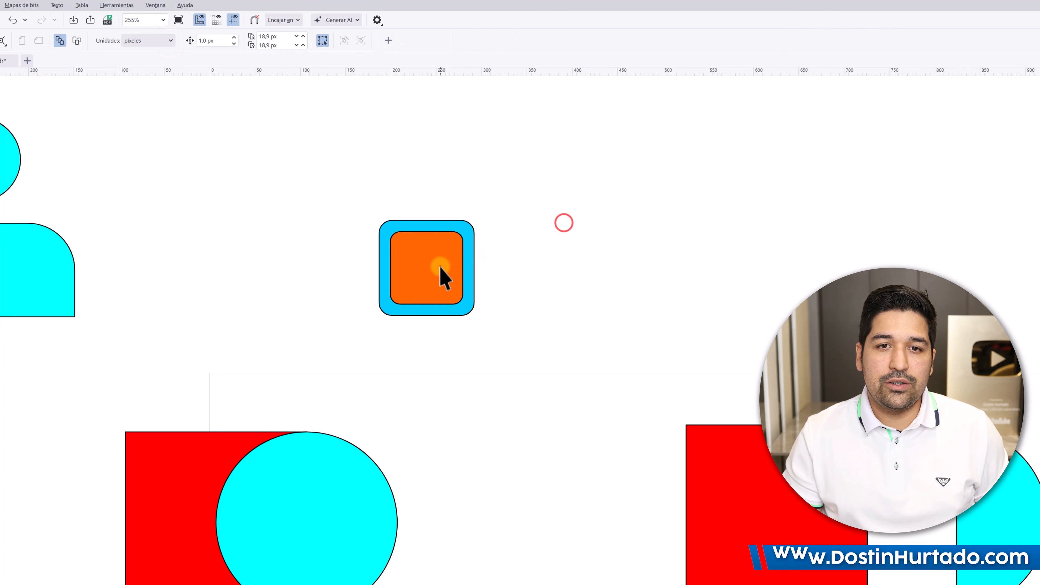
{"action": "left_click_drag", "start_coordinate": [441, 267], "coordinate": [560, 250]}
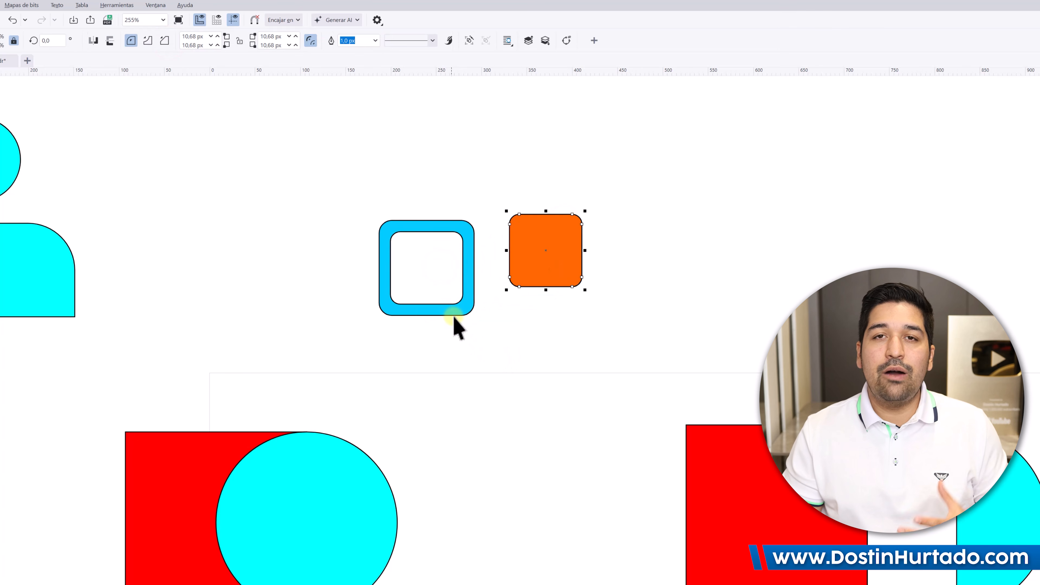
- Move the hollow blue frame over the large cyan circle to check the transparent cut-out, and pull it off again
{"action": "left_click_drag", "start_coordinate": [457, 310], "coordinate": [540, 437]}
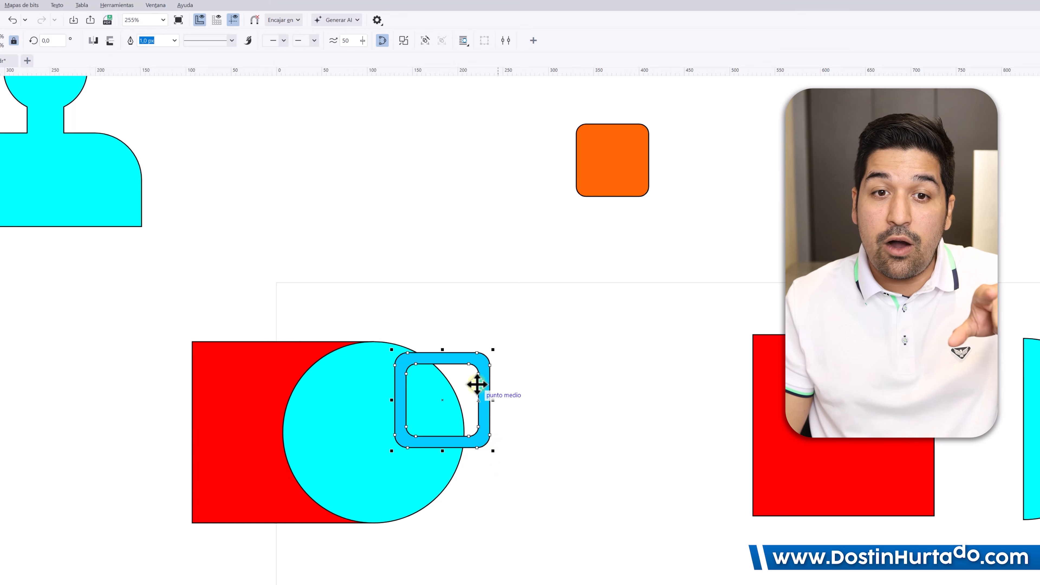
{"action": "left_click", "coordinate": [542, 327]}
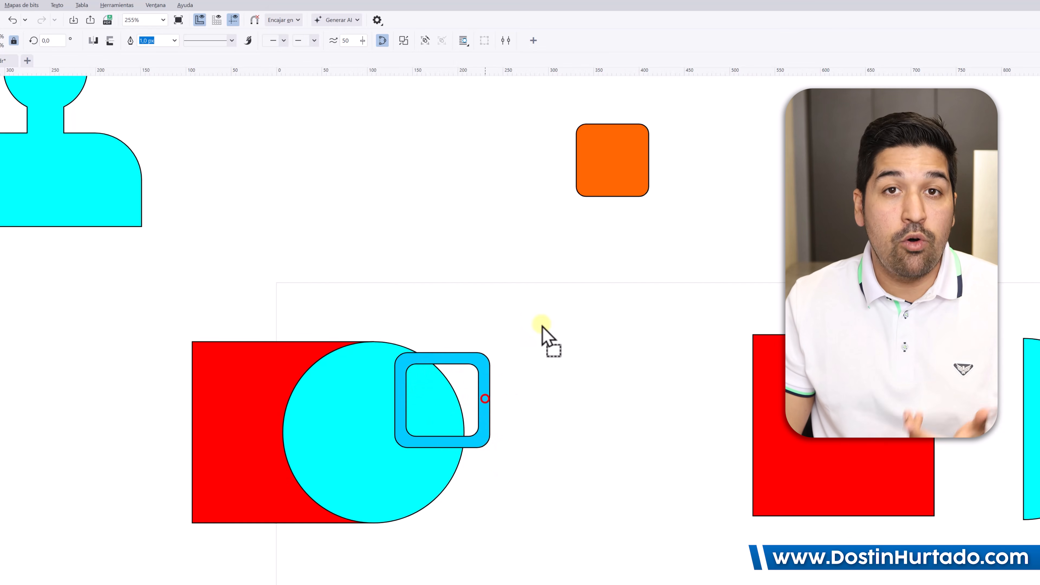
{"action": "left_click_drag", "start_coordinate": [541, 326], "coordinate": [552, 306]}
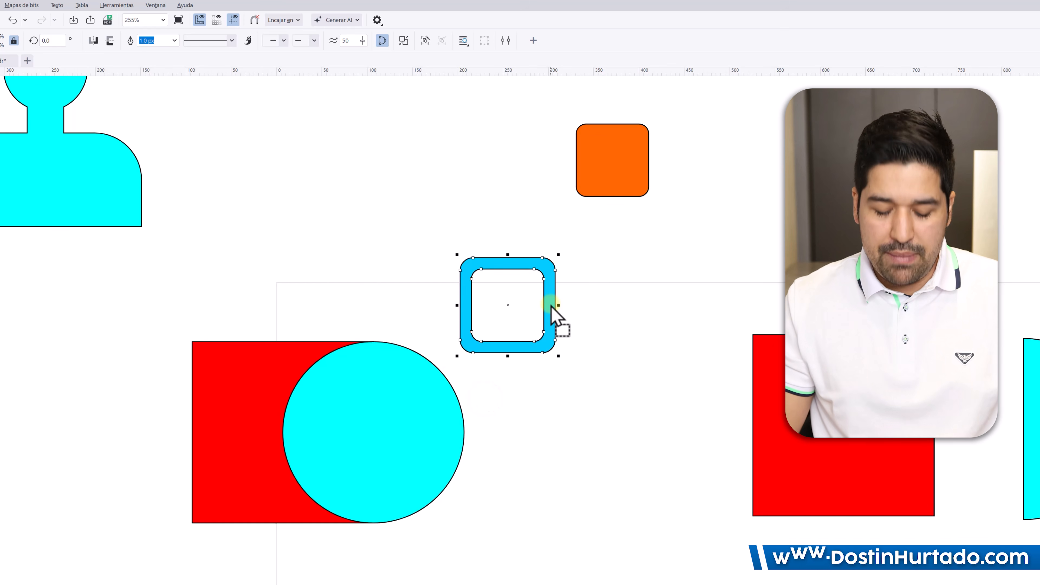
- Delete the hollow blue frame and the orange rounded square
{"action": "key", "text": "Delete"}
{"action": "left_click", "coordinate": [599, 169]}
{"action": "key", "text": "Delete"}
- Create the intersection of the overlapping red square and cyan circle and move the resulting half circle up and away from them
{"action": "left_click_drag", "start_coordinate": [483, 399], "coordinate": [292, 332]}
{"action": "scroll", "coordinate": [400, 350], "scroll_direction": "down", "scroll_amount": 1}
{"action": "left_click_drag", "start_coordinate": [453, 405], "coordinate": [423, 364]}
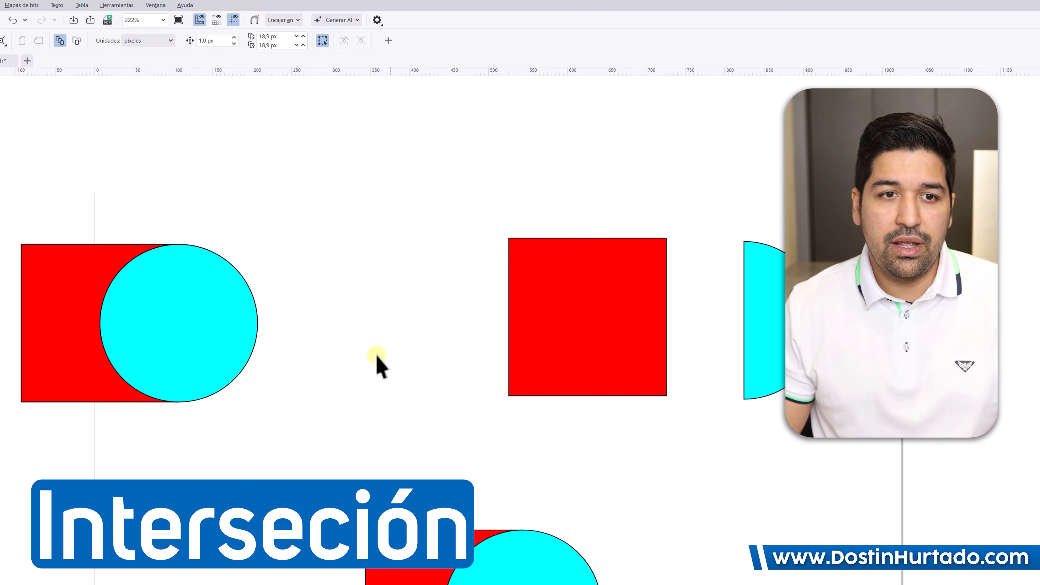
{"action": "left_click_drag", "start_coordinate": [390, 361], "coordinate": [342, 364]}
{"action": "key", "text": "ctrl+z"}
{"action": "left_click_drag", "start_coordinate": [155, 341], "coordinate": [336, 336]}
{"action": "left_click_drag", "start_coordinate": [159, 201], "coordinate": [442, 413]}
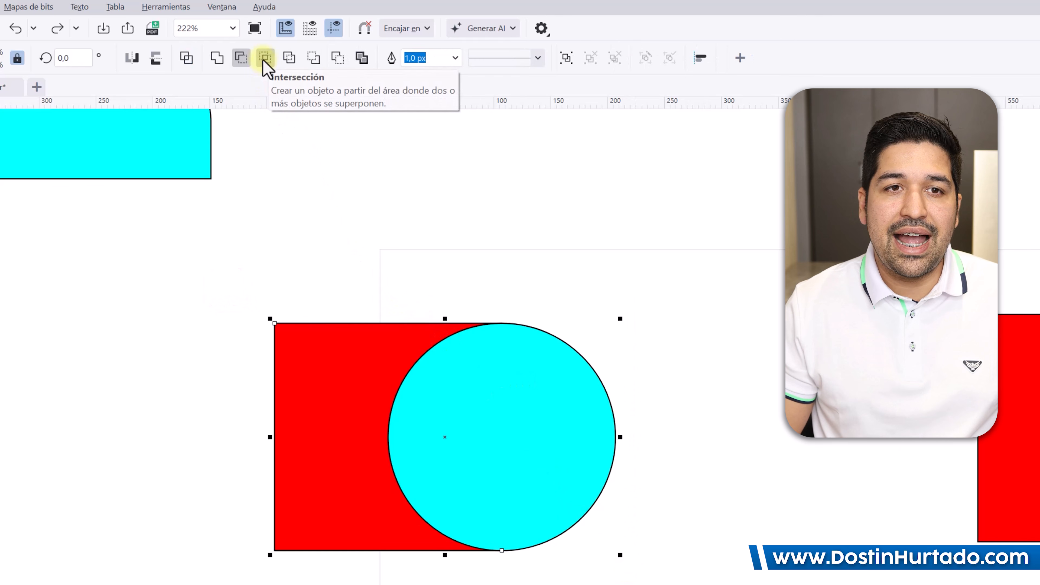
{"action": "left_click", "coordinate": [265, 59]}
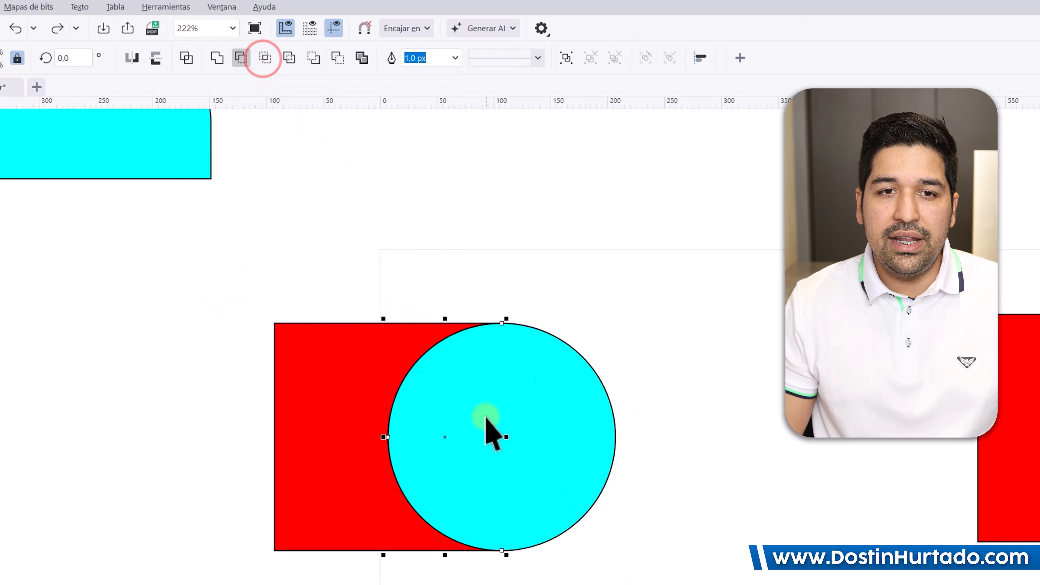
{"action": "left_click_drag", "start_coordinate": [448, 435], "coordinate": [648, 261]}
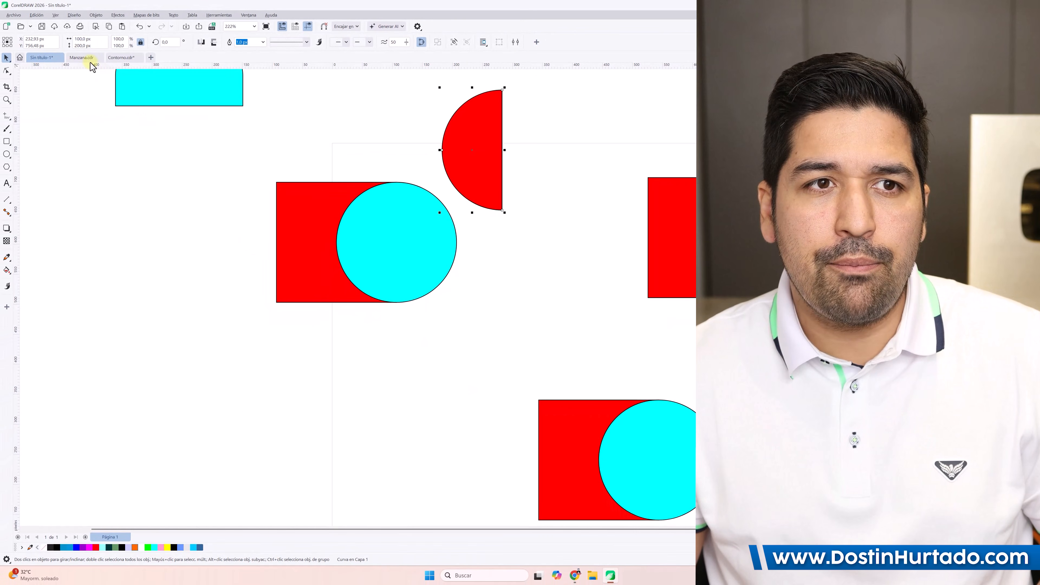
- In the Manzana.cdr document, draw an ellipse about 289 by 252 mm overlapping the apple's upper-left edge and fill it orange
{"action": "left_click", "coordinate": [82, 57]}
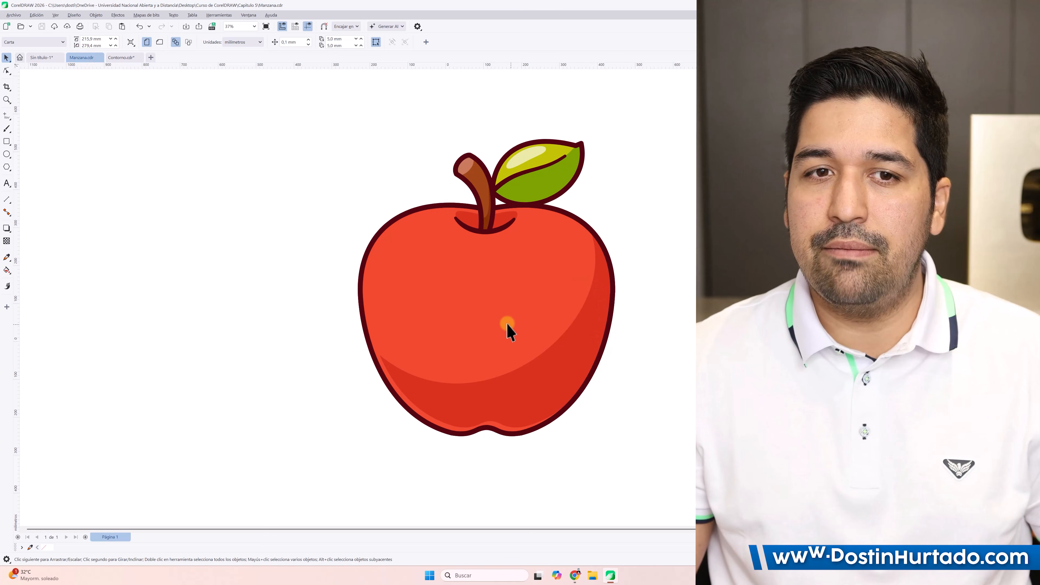
{"action": "scroll", "coordinate": [452, 313], "scroll_direction": "up", "scroll_amount": 1}
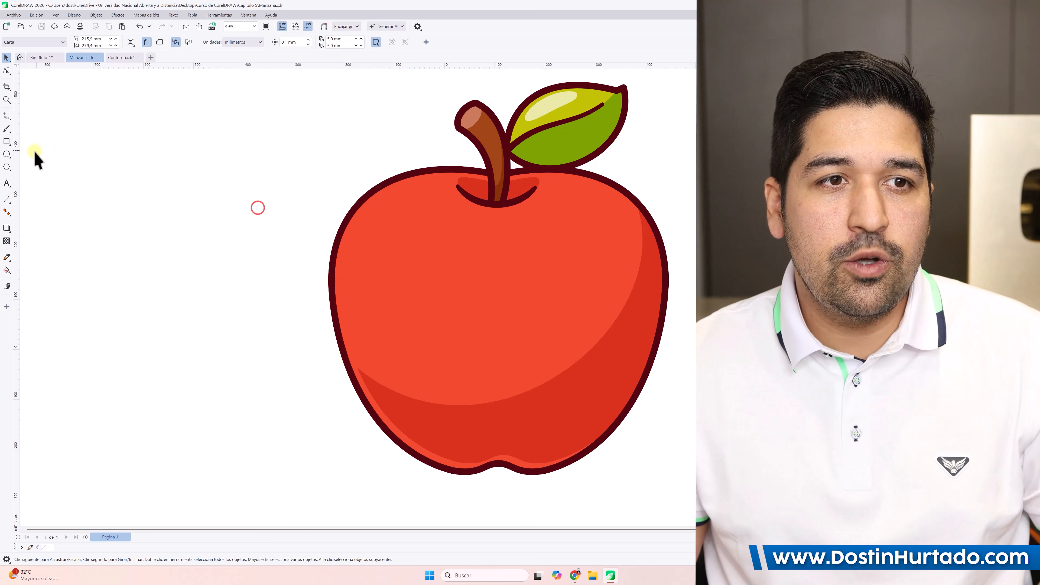
{"action": "left_click", "coordinate": [8, 154]}
{"action": "left_click_drag", "start_coordinate": [276, 146], "coordinate": [420, 273]}
{"action": "left_click", "coordinate": [1035, 204]}
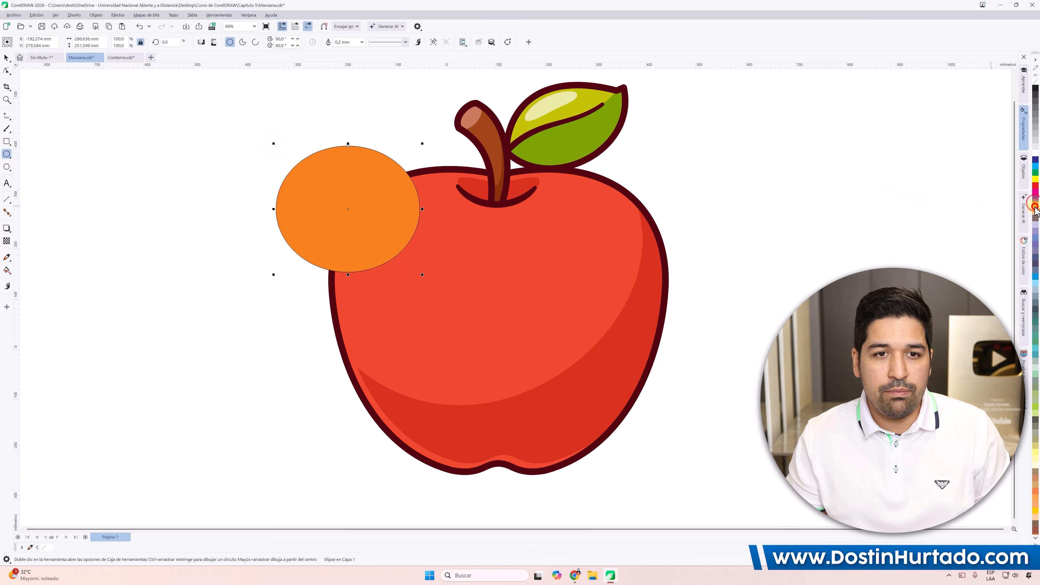
{"action": "left_click", "coordinate": [9, 57]}
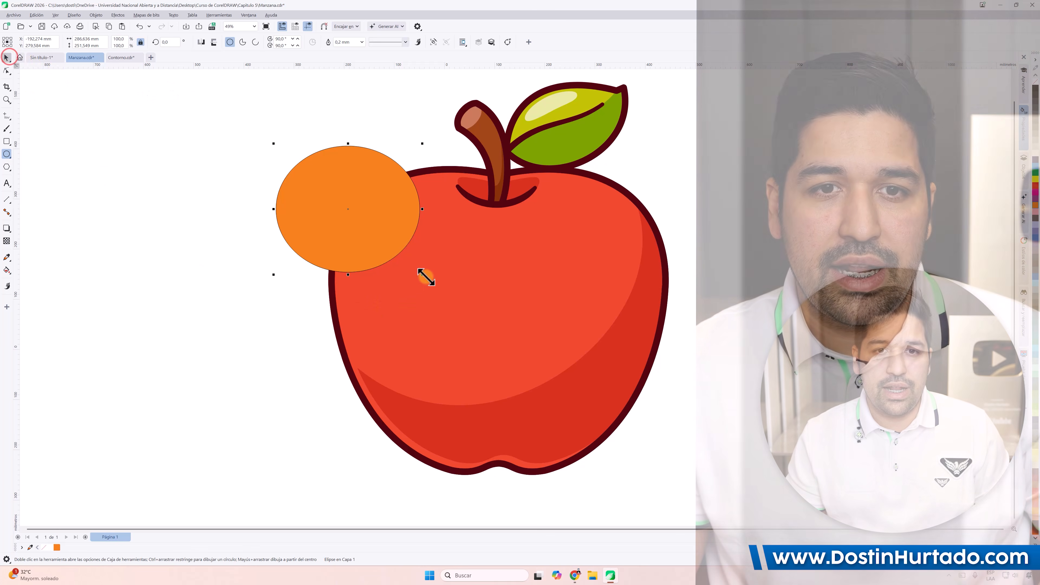
- Intersect the orange ellipse with the red apple body and delete the original ellipse
{"action": "left_click", "coordinate": [482, 281]}
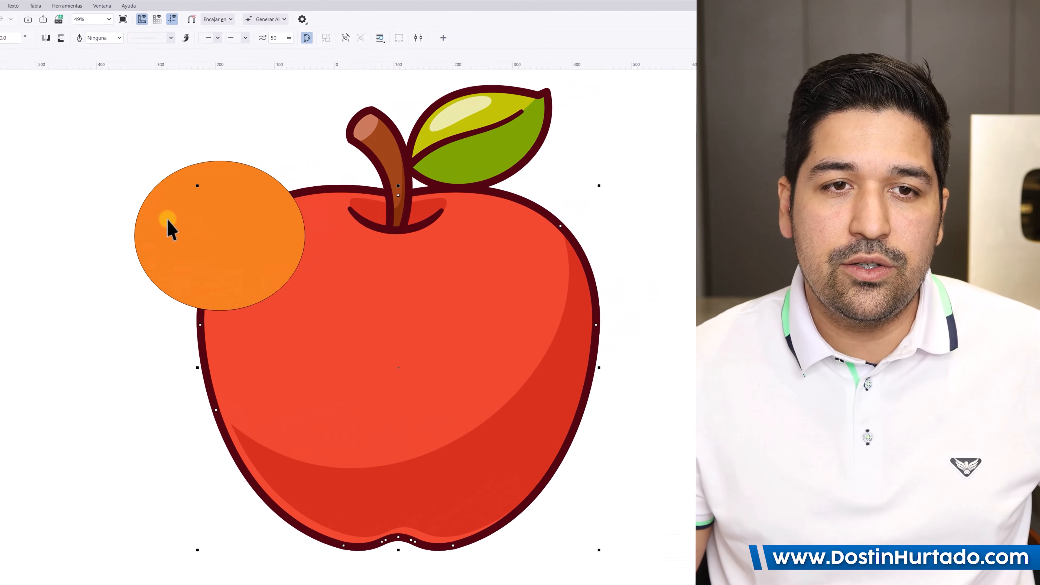
{"action": "left_click", "coordinate": [272, 195], "text": "shift"}
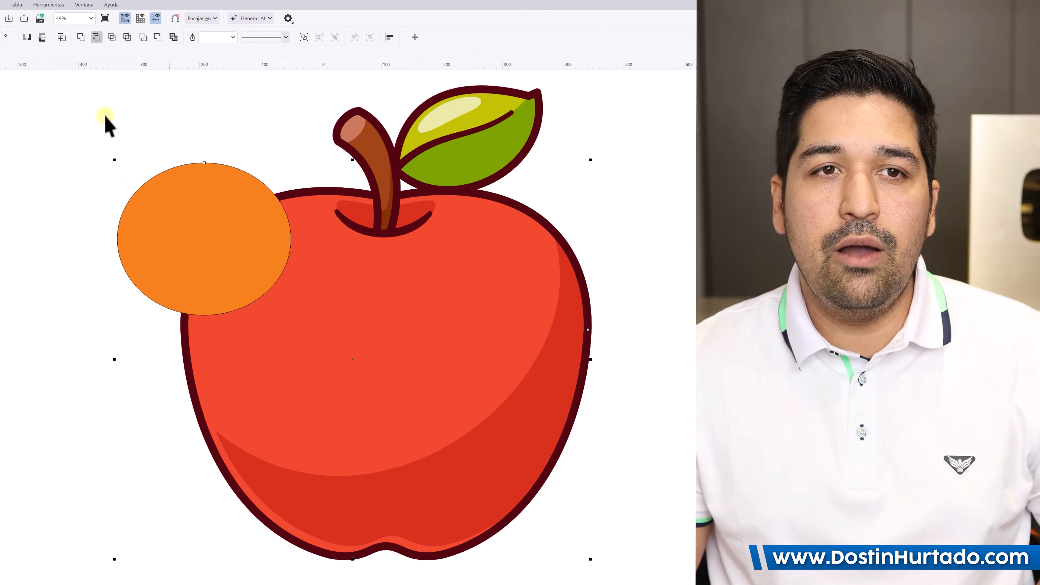
{"action": "left_click", "coordinate": [110, 41]}
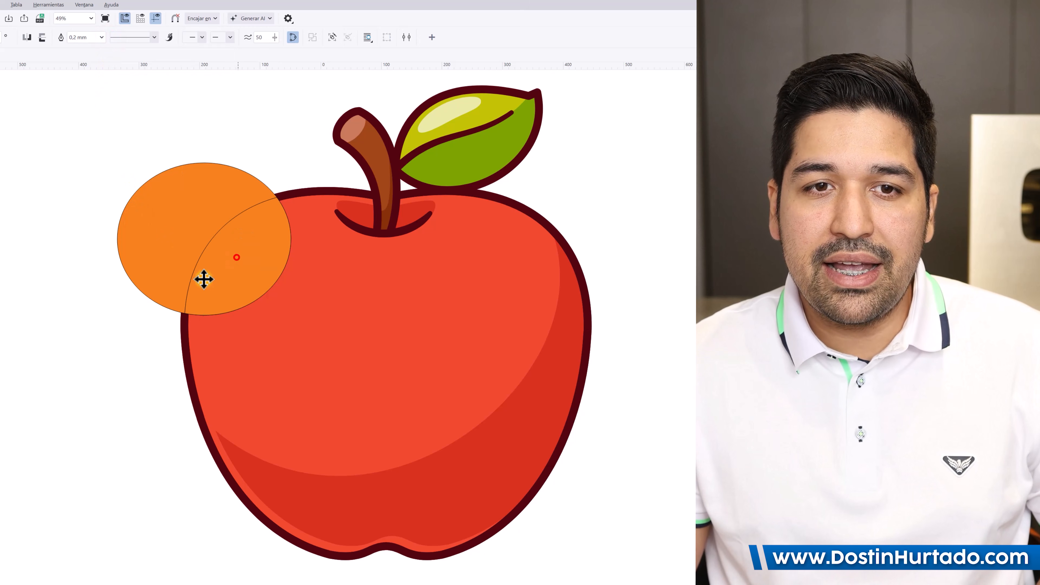
{"action": "left_click_drag", "start_coordinate": [204, 279], "coordinate": [284, 323]}
{"action": "left_click", "coordinate": [156, 217]}
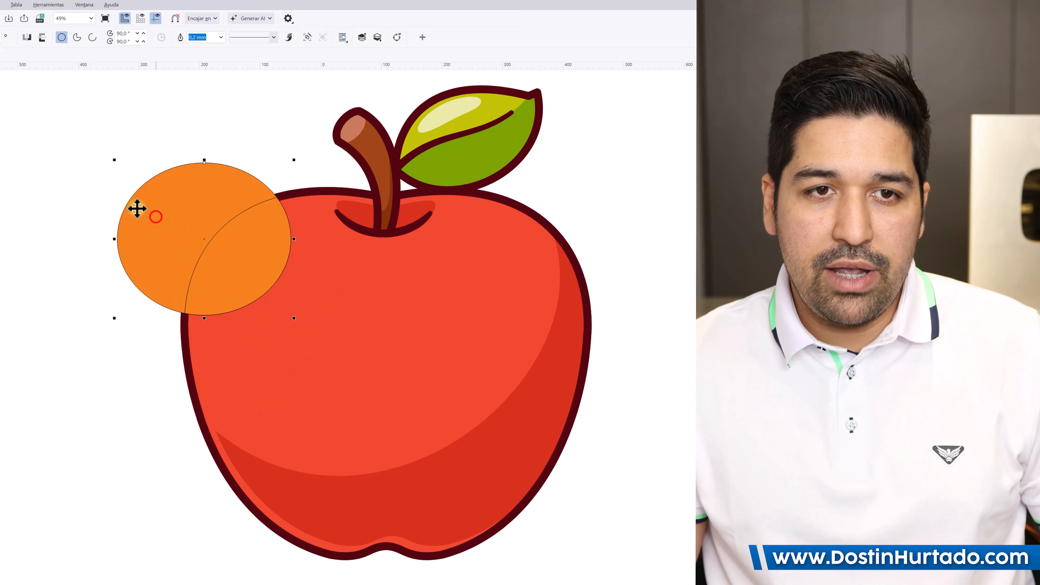
{"action": "key", "text": "Delete"}
- Move the orange intersection piece slightly inside the apple's outline and make it white without an outline
{"action": "left_click", "coordinate": [253, 260]}
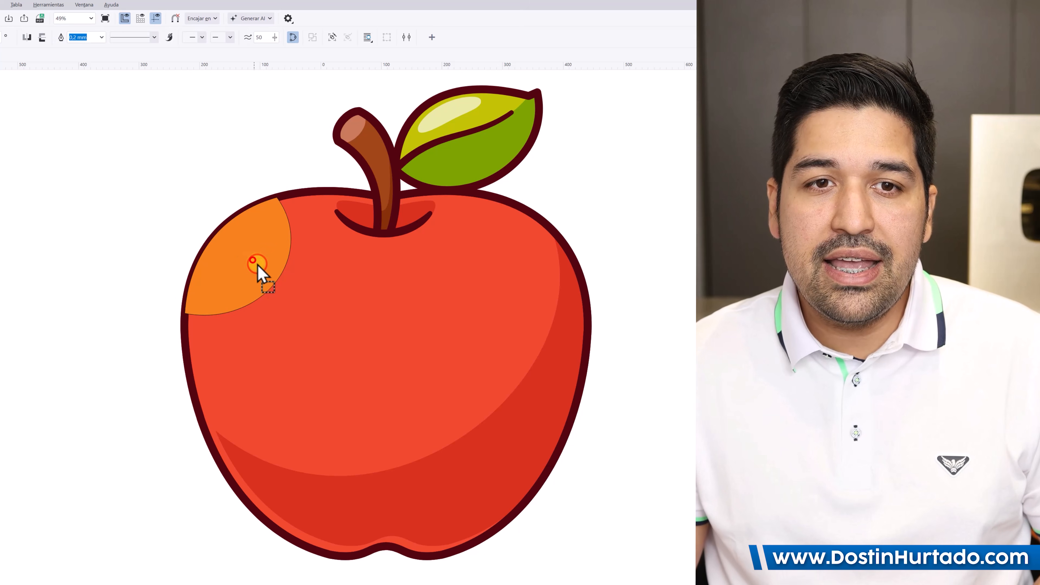
{"action": "left_click_drag", "start_coordinate": [258, 265], "coordinate": [269, 275]}
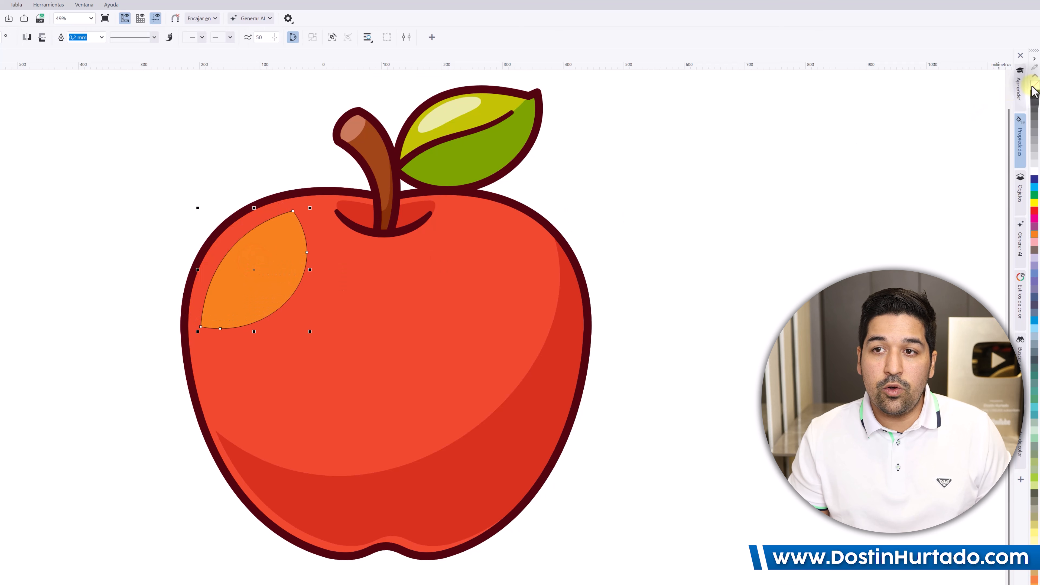
{"action": "left_click", "coordinate": [1034, 171]}
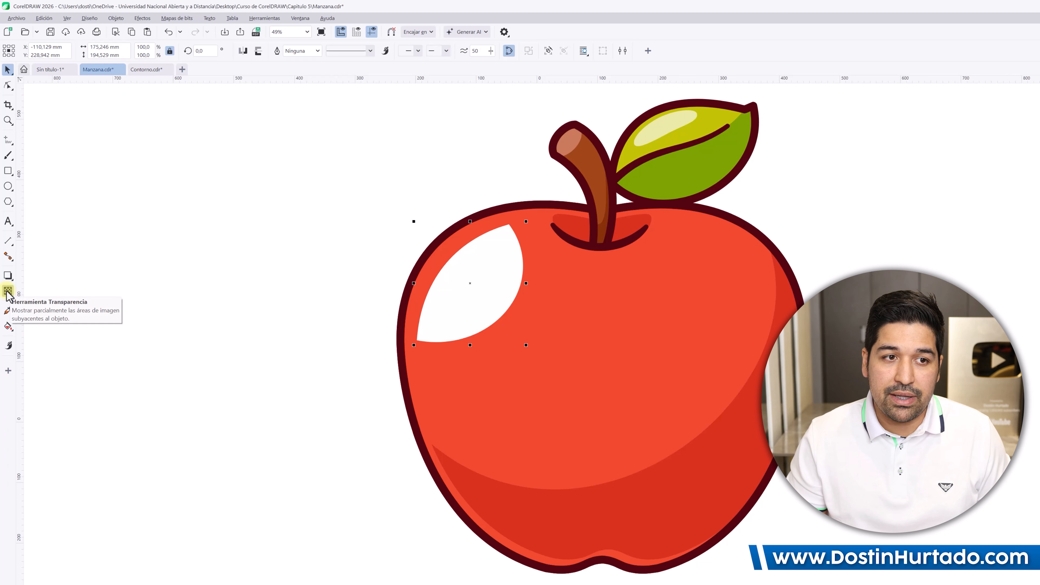
- Apply a uniform transparency of 50 to the white highlight on the apple and deselect it
{"action": "left_click", "coordinate": [7, 292]}
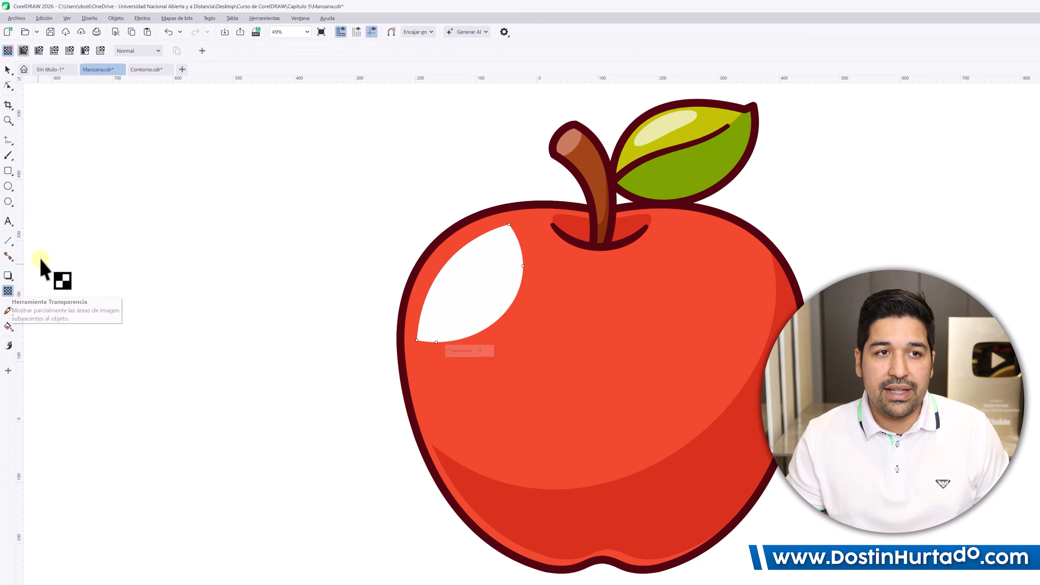
{"action": "left_click", "coordinate": [23, 51]}
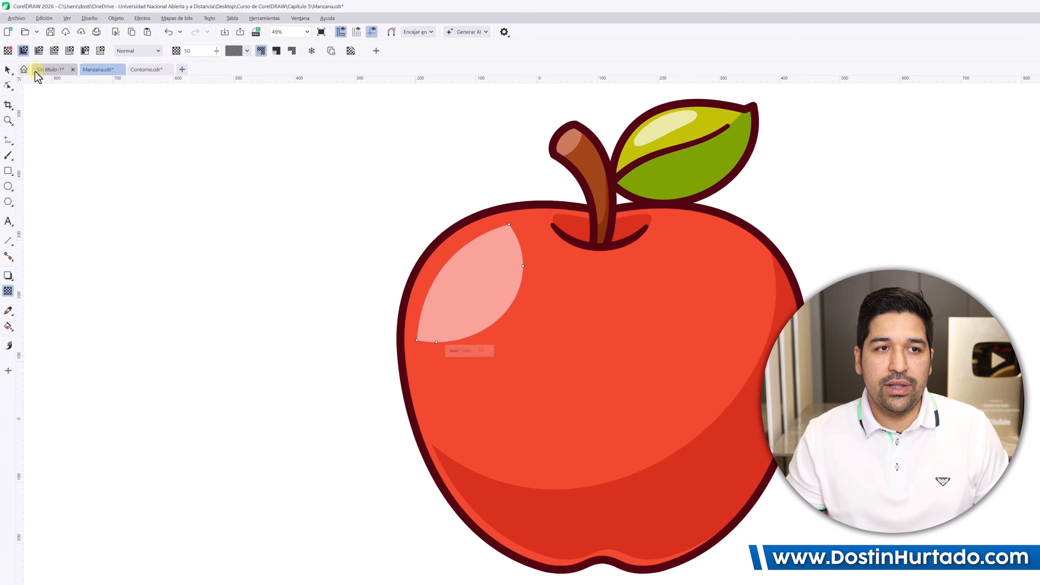
{"action": "left_click", "coordinate": [8, 70]}
{"action": "left_click", "coordinate": [201, 239]}
{"action": "scroll", "coordinate": [432, 302], "scroll_direction": "down", "scroll_amount": 2}
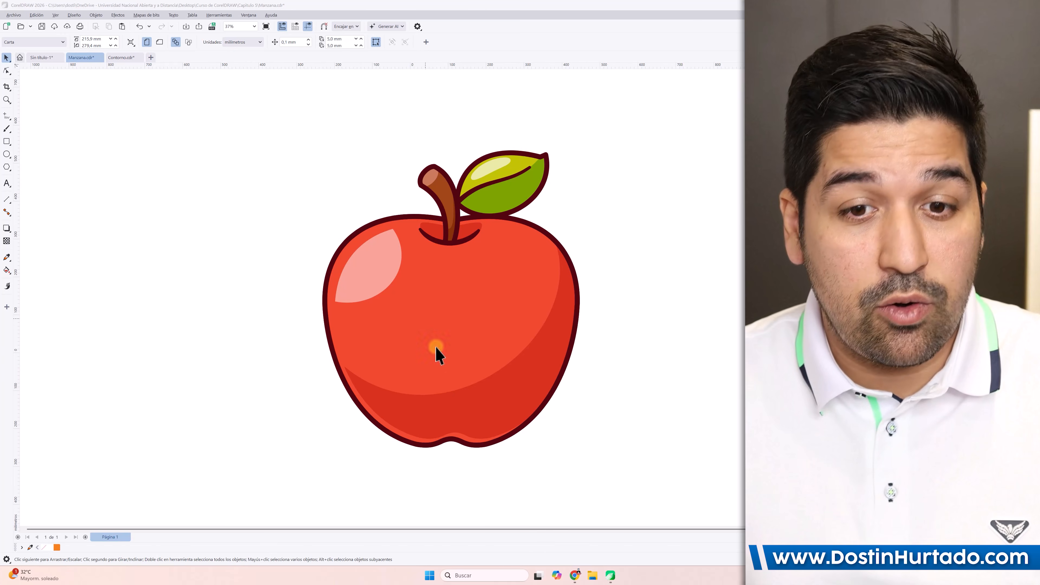
- Switch to the CorelDRAW website in the browser and open the further information on CorelDRAW Graphics Suite
{"action": "left_click", "coordinate": [574, 576]}
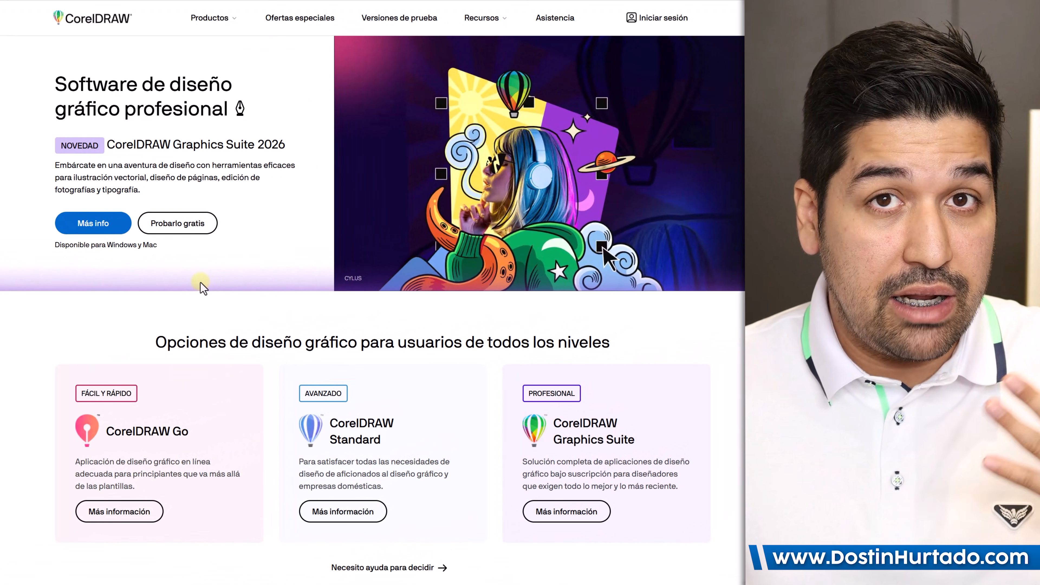
{"action": "left_click", "coordinate": [588, 511]}
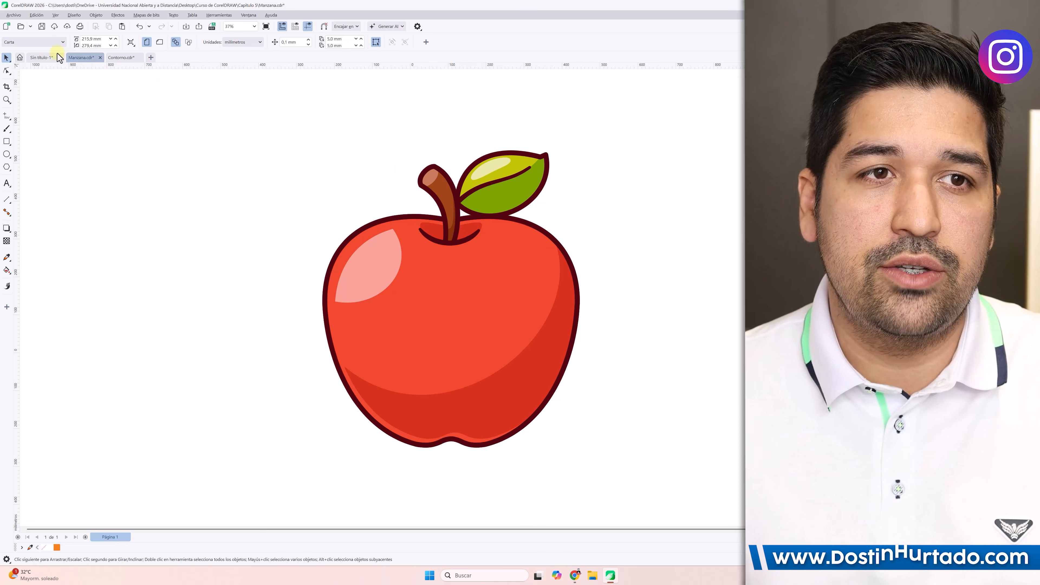
- In the Sin título-1 document, duplicate the square-and-circle pair four times into an overlapping cluster and delete the red half circle
{"action": "left_click", "coordinate": [41, 58]}
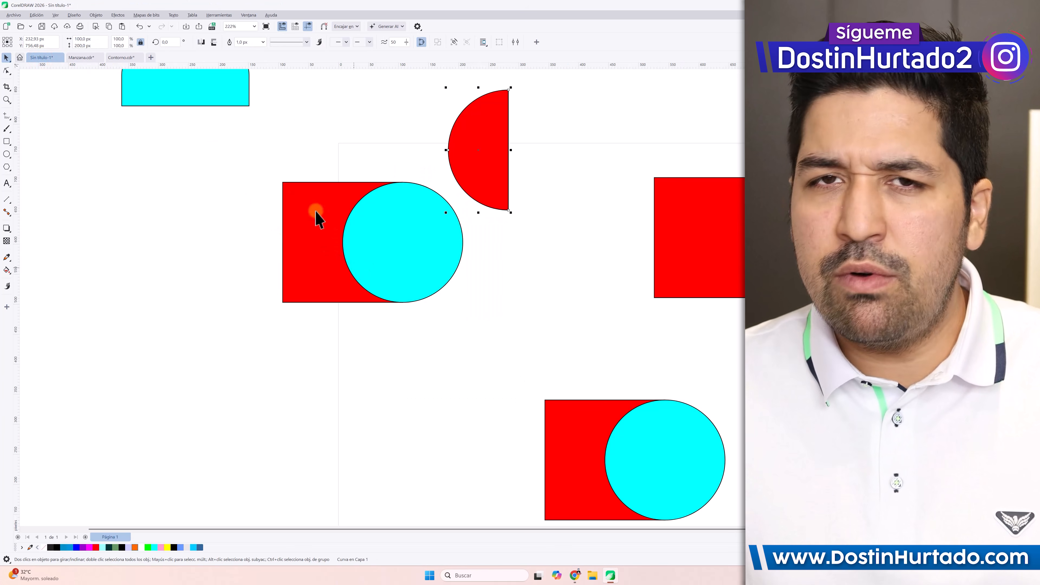
{"action": "left_click_drag", "start_coordinate": [514, 327], "coordinate": [515, 327]}
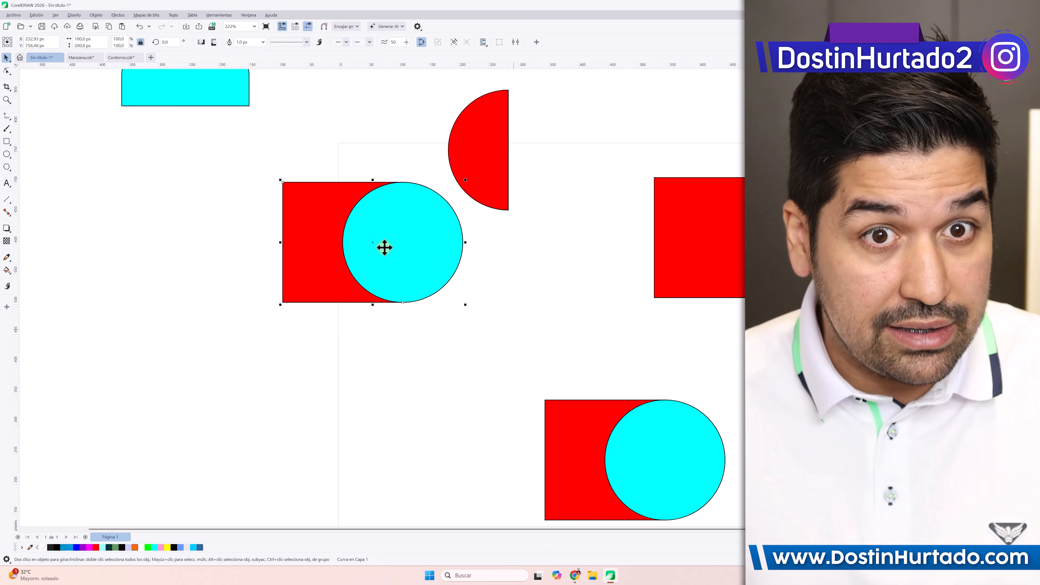
{"action": "left_click_drag", "start_coordinate": [389, 305], "coordinate": [464, 266]}
{"action": "left_click_drag", "start_coordinate": [484, 299], "coordinate": [288, 312]}
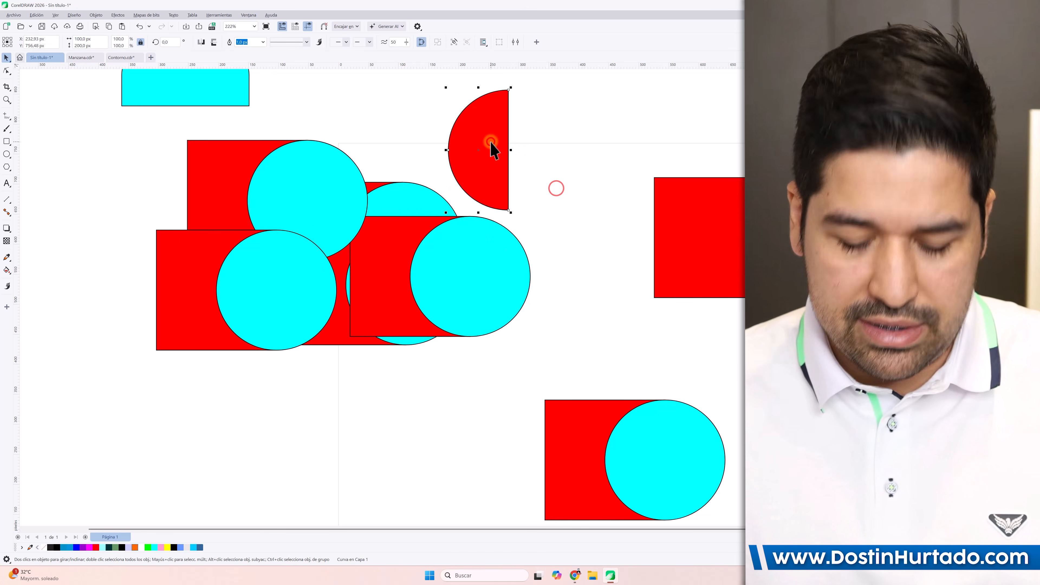
{"action": "key", "text": "Escape"}
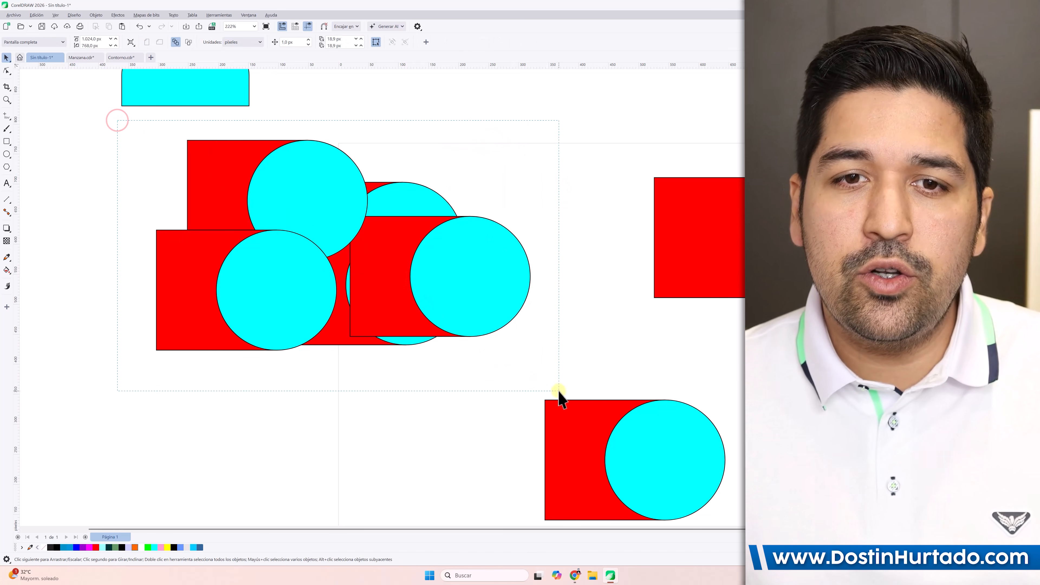
- Remove the fill from the whole cluster of squares and circles to check the hidden overlapping lines, and undo it
{"action": "left_click_drag", "start_coordinate": [559, 391], "coordinate": [559, 390]}
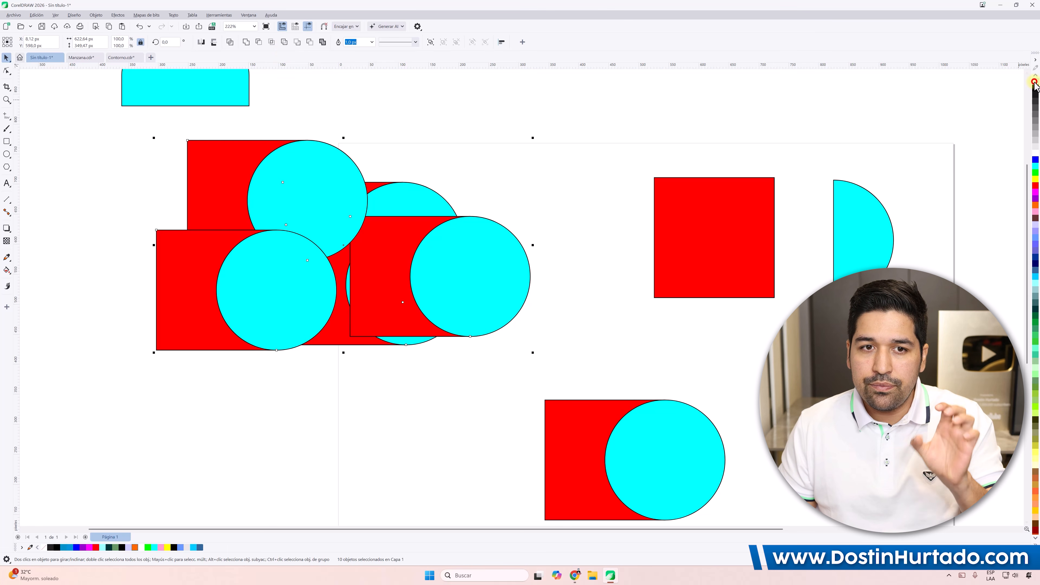
{"action": "left_click", "coordinate": [1035, 83]}
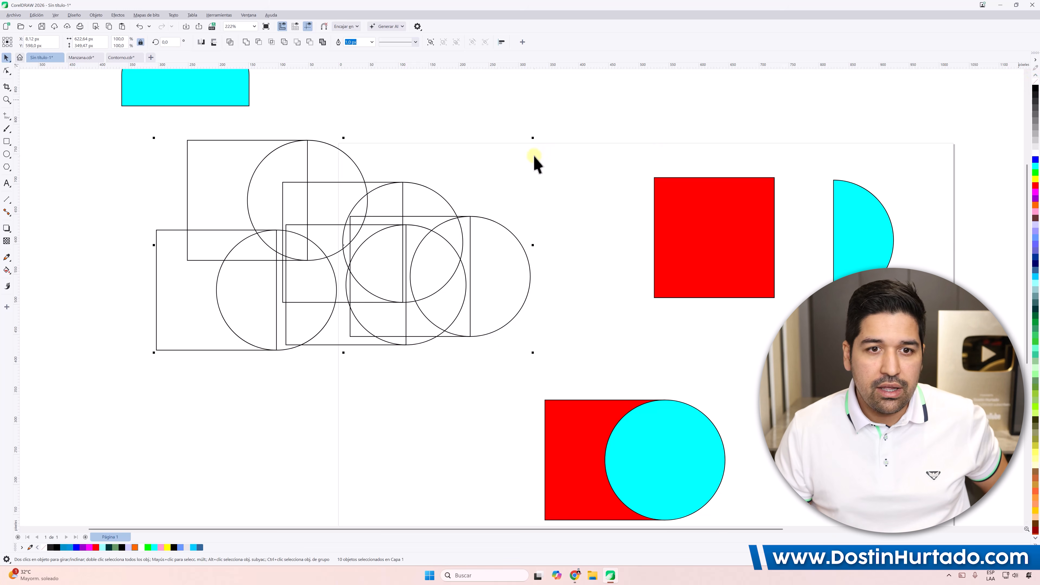
{"action": "key", "text": "ctrl+z"}
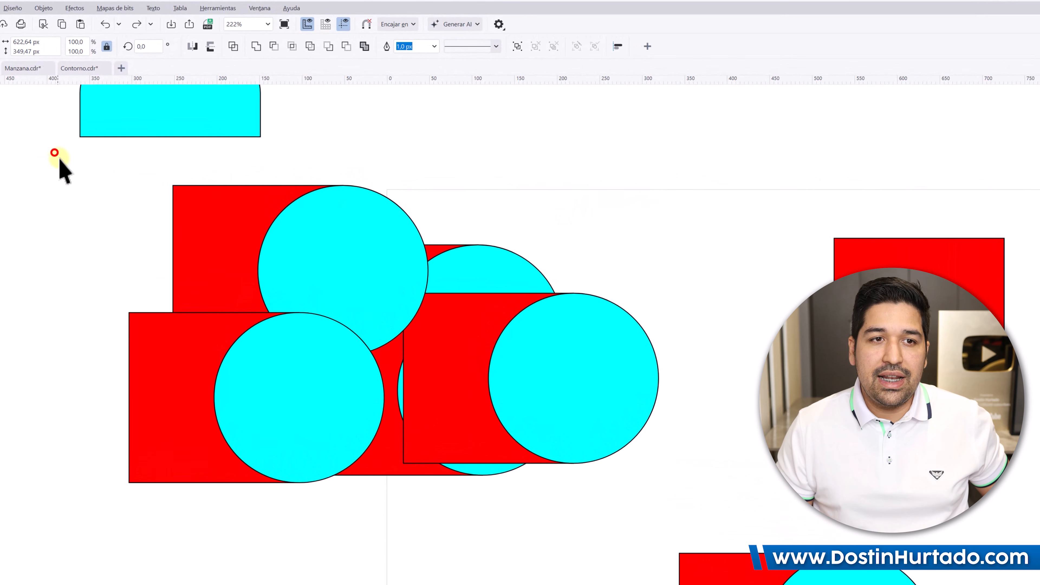
- Simplify the whole cluster of overlapping red squares and cyan circles and deselect it
{"action": "left_click_drag", "start_coordinate": [55, 152], "coordinate": [675, 506]}
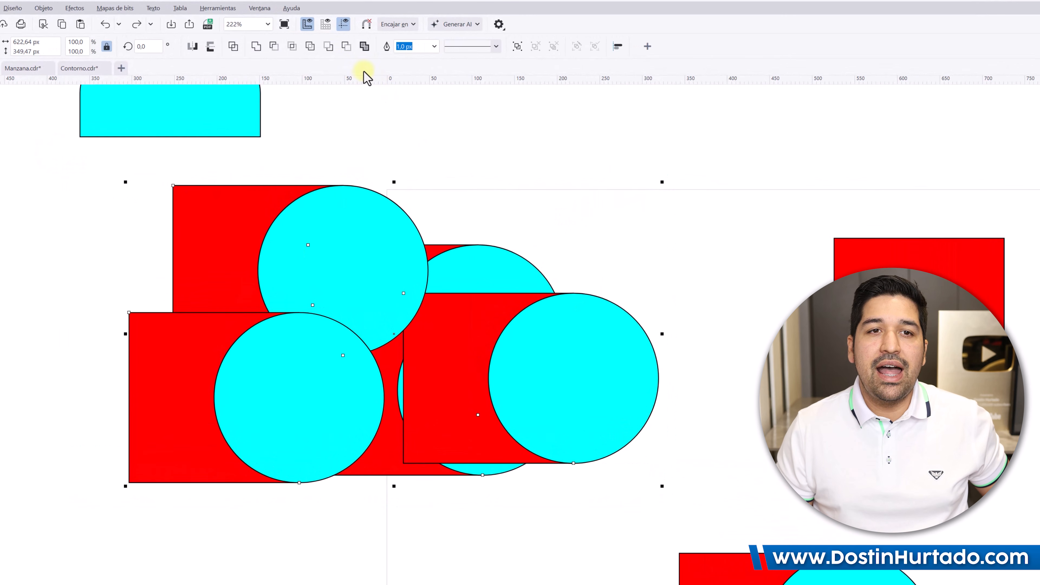
{"action": "left_click", "coordinate": [311, 48]}
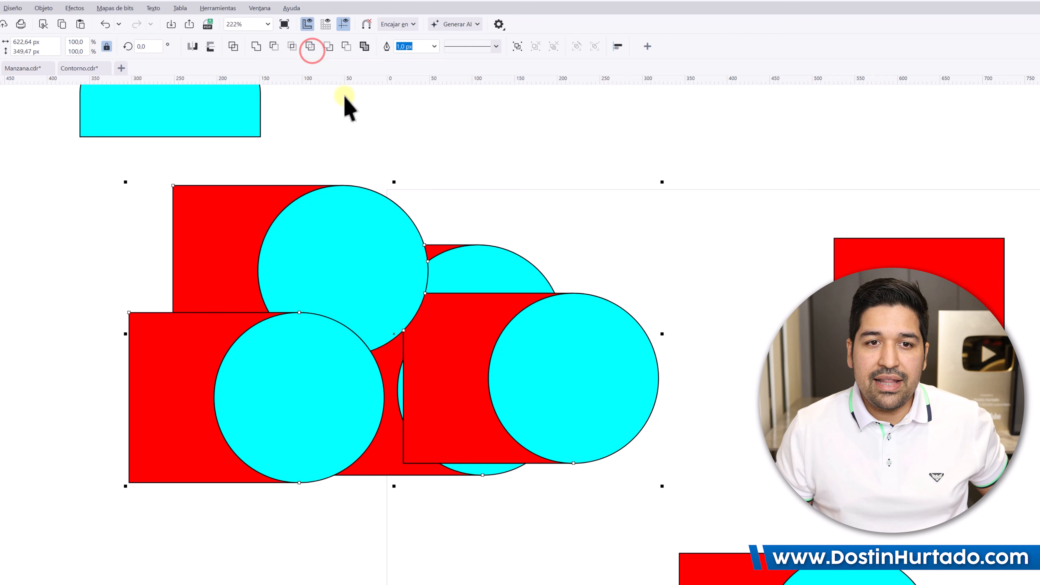
{"action": "left_click", "coordinate": [482, 190]}
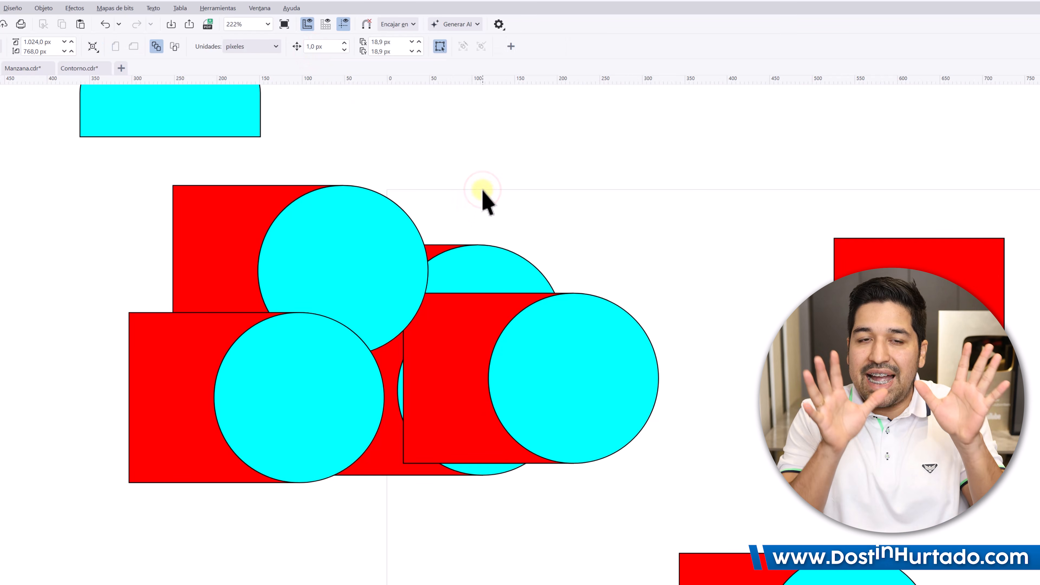
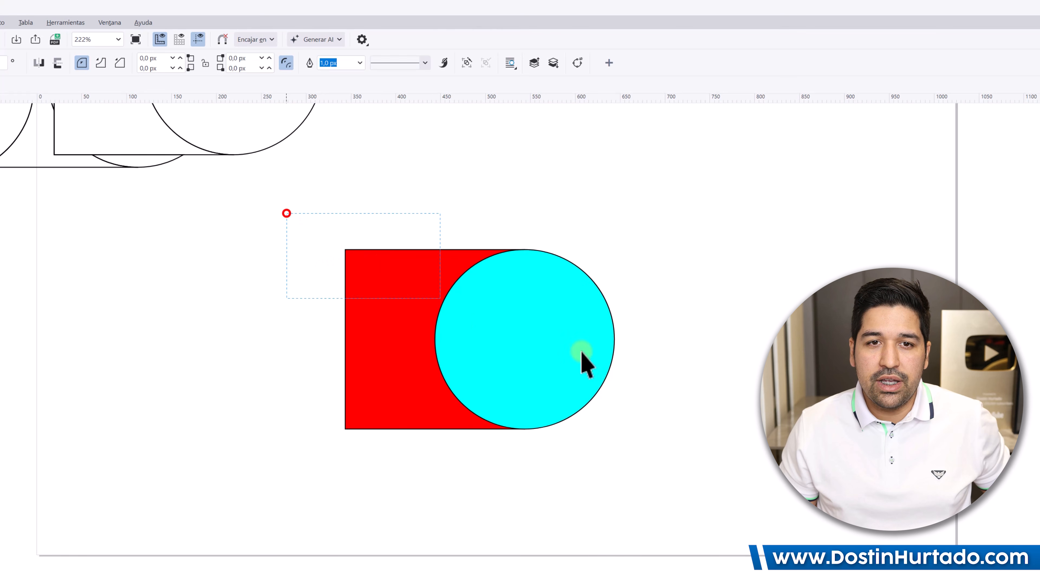
- Try moving the cyan circle of the lower pair to the right to inspect the red square beneath, and undo the move
{"action": "left_click_drag", "start_coordinate": [582, 353], "coordinate": [743, 481]}
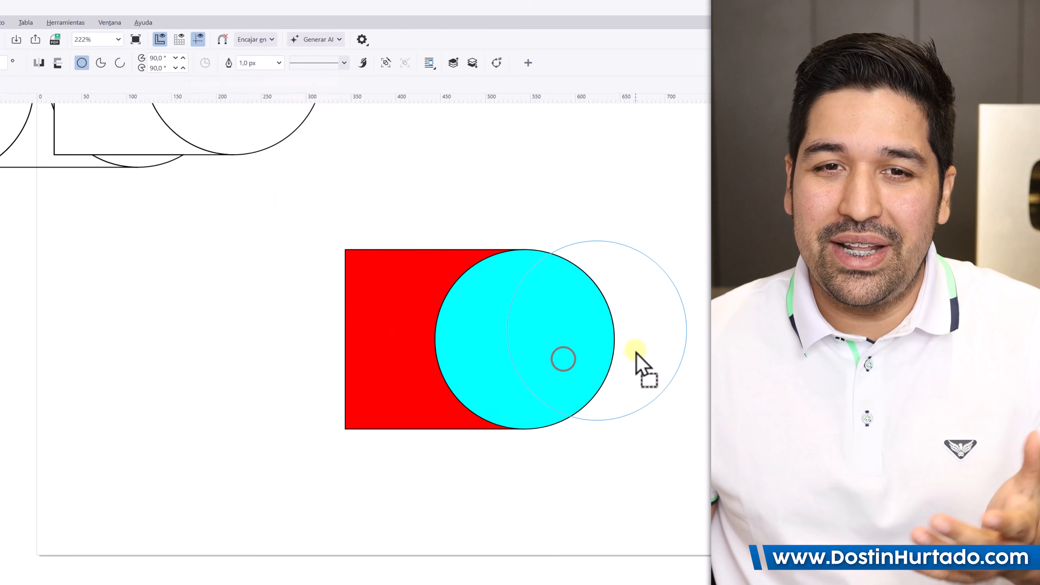
{"action": "left_click_drag", "start_coordinate": [639, 362], "coordinate": [643, 367]}
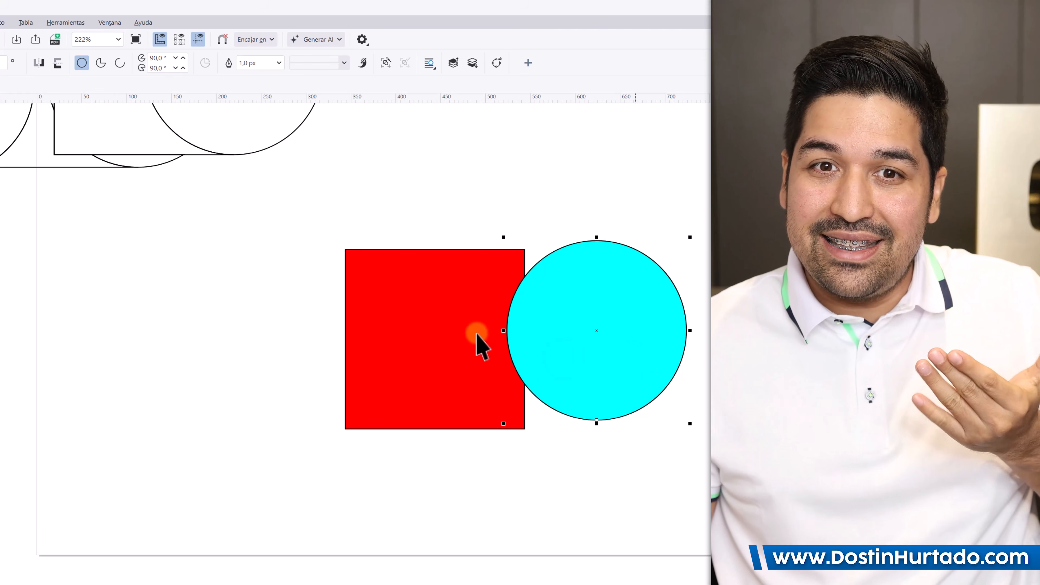
{"action": "left_click", "coordinate": [476, 334]}
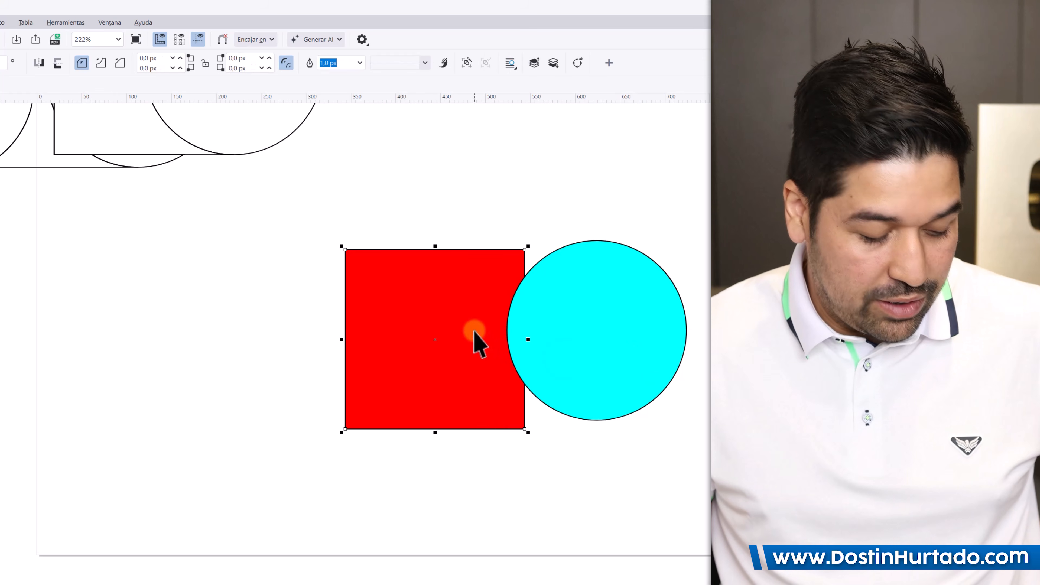
{"action": "key", "text": "ctrl+z"}
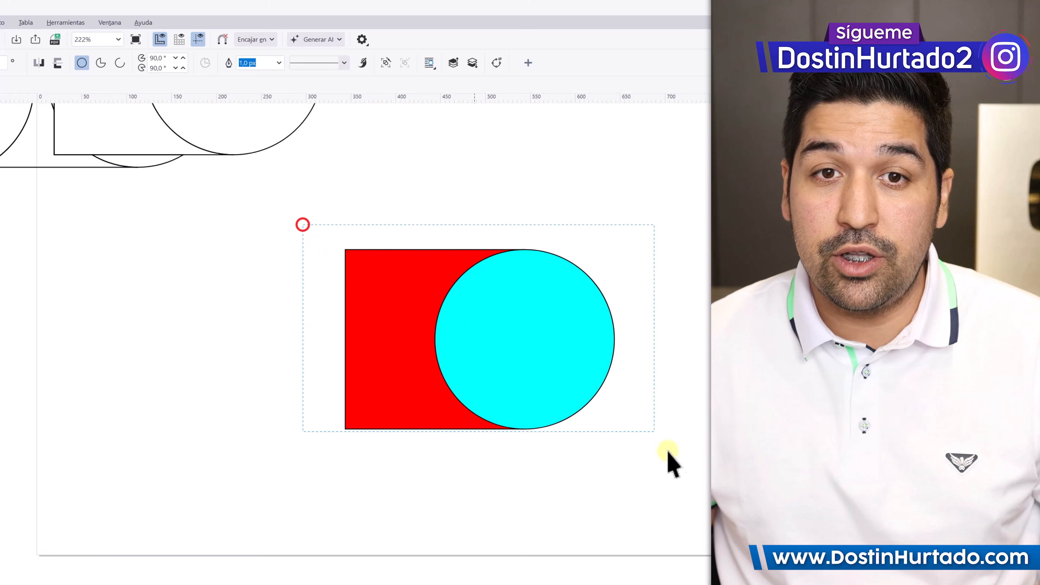
- Select the red square and cyan circle, try front minus back, undo it, try back minus front, and undo that as well
{"action": "left_click_drag", "start_coordinate": [668, 453], "coordinate": [611, 426]}
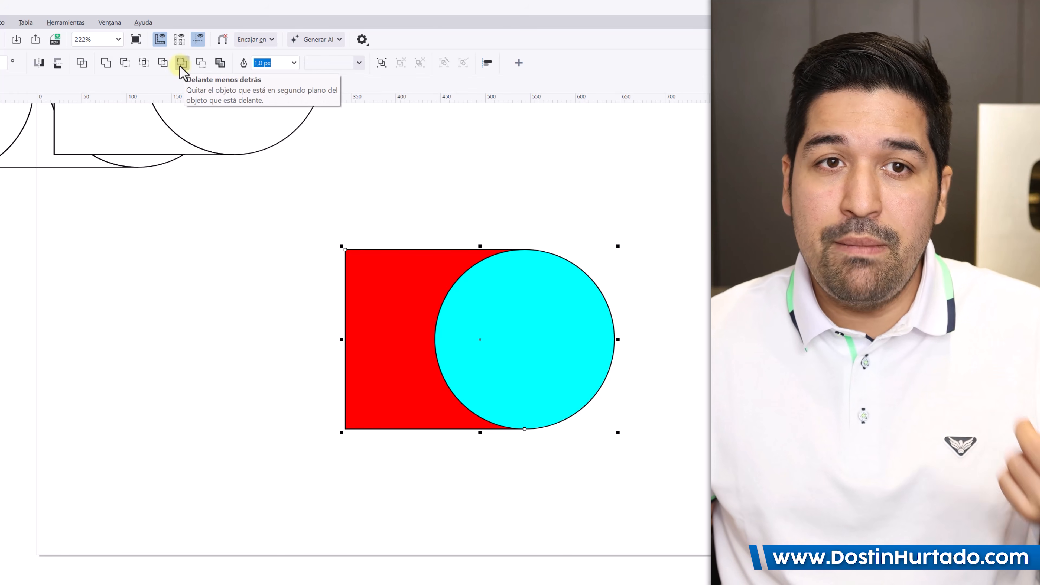
{"action": "left_click", "coordinate": [181, 67]}
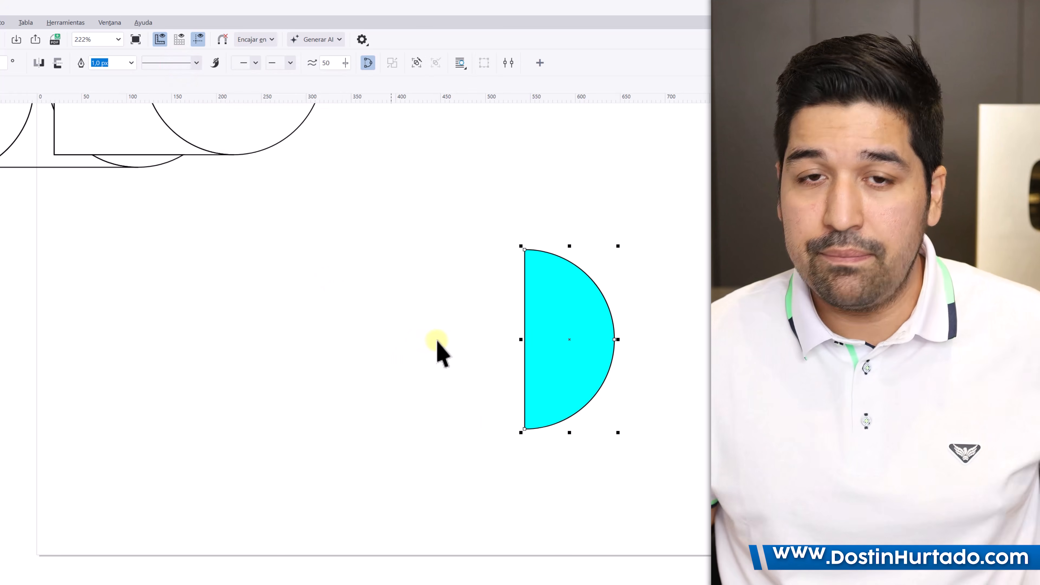
{"action": "key", "text": "ctrl+z"}
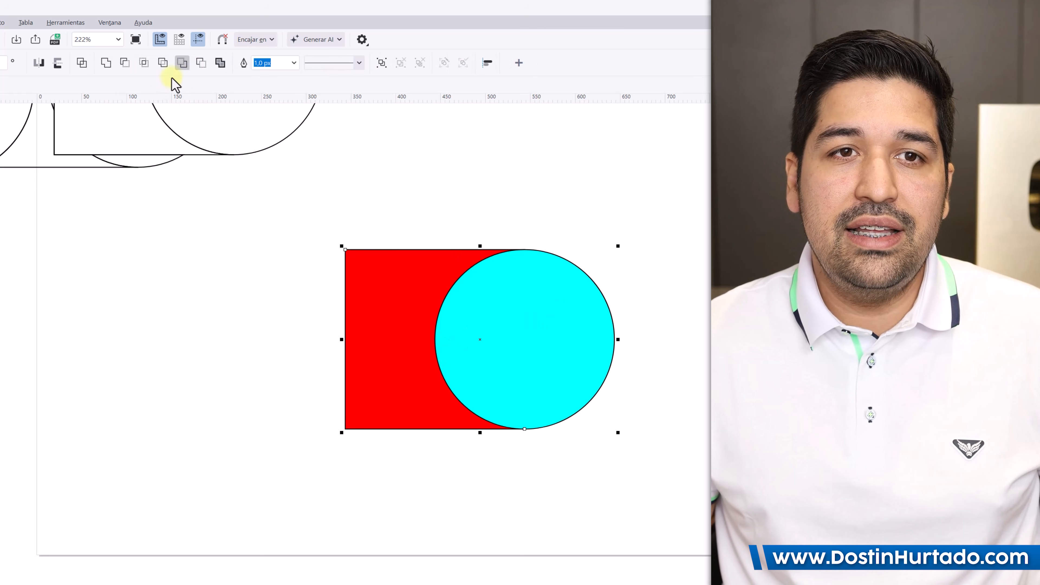
{"action": "left_click", "coordinate": [198, 65]}
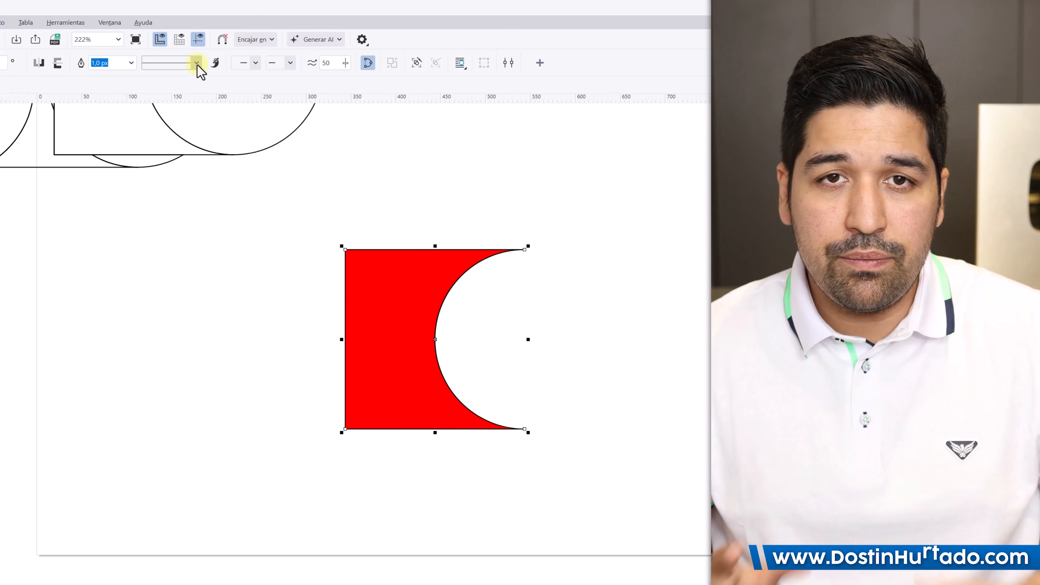
{"action": "key", "text": "ctrl+z"}
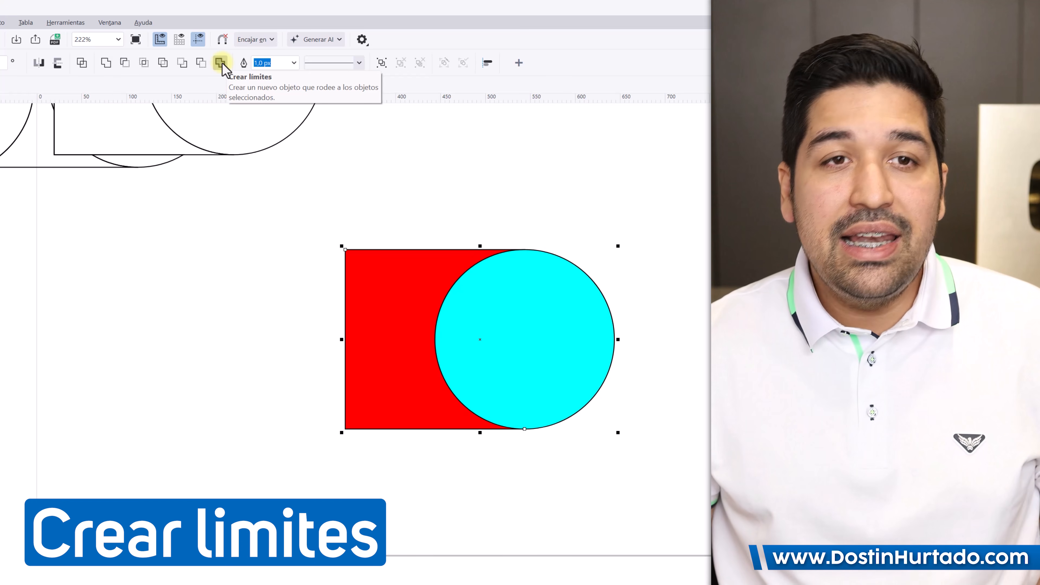
- Switch to the Contorno.cdr document, ungroup the Thinking light-bulb emblem, and clear the selection
{"action": "left_click_drag", "start_coordinate": [154, 235], "coordinate": [467, 430]}
{"action": "left_click_drag", "start_coordinate": [301, 215], "coordinate": [360, 420]}
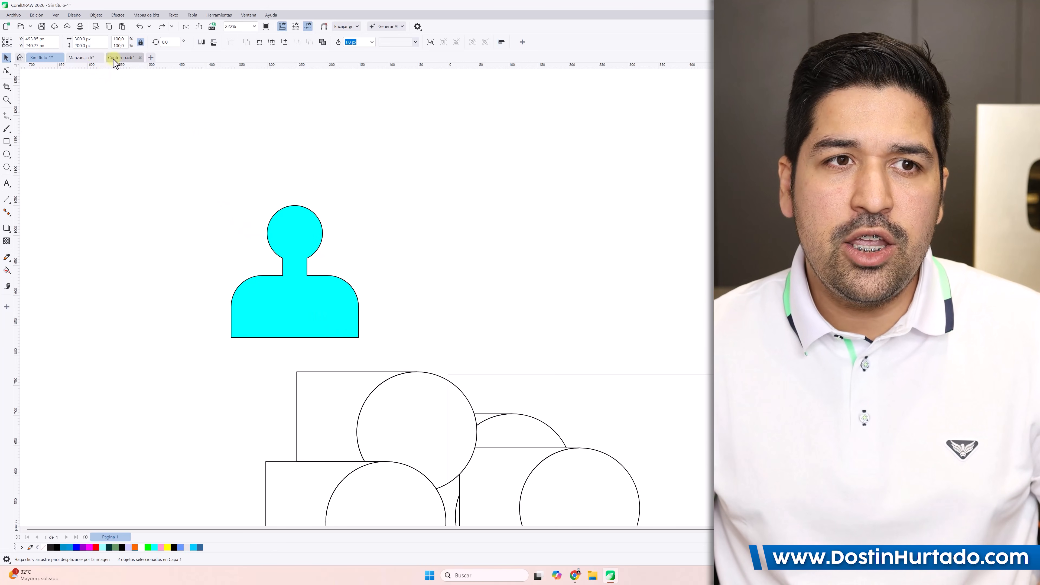
{"action": "left_click", "coordinate": [117, 58]}
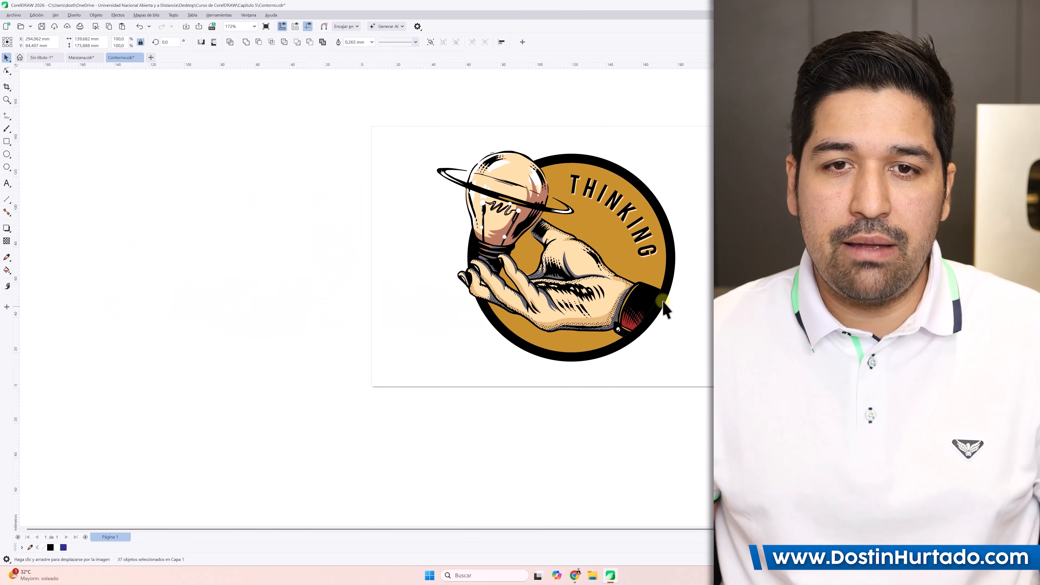
{"action": "left_click_drag", "start_coordinate": [656, 299], "coordinate": [663, 341]}
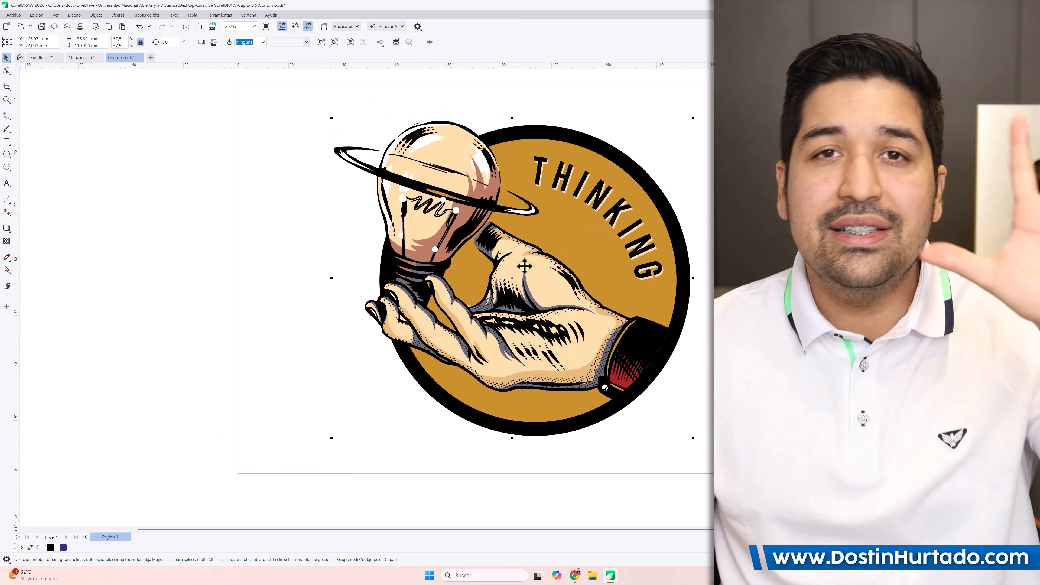
{"action": "left_click", "coordinate": [540, 283]}
{"action": "left_click", "coordinate": [533, 246]}
{"action": "right_click", "coordinate": [528, 249]}
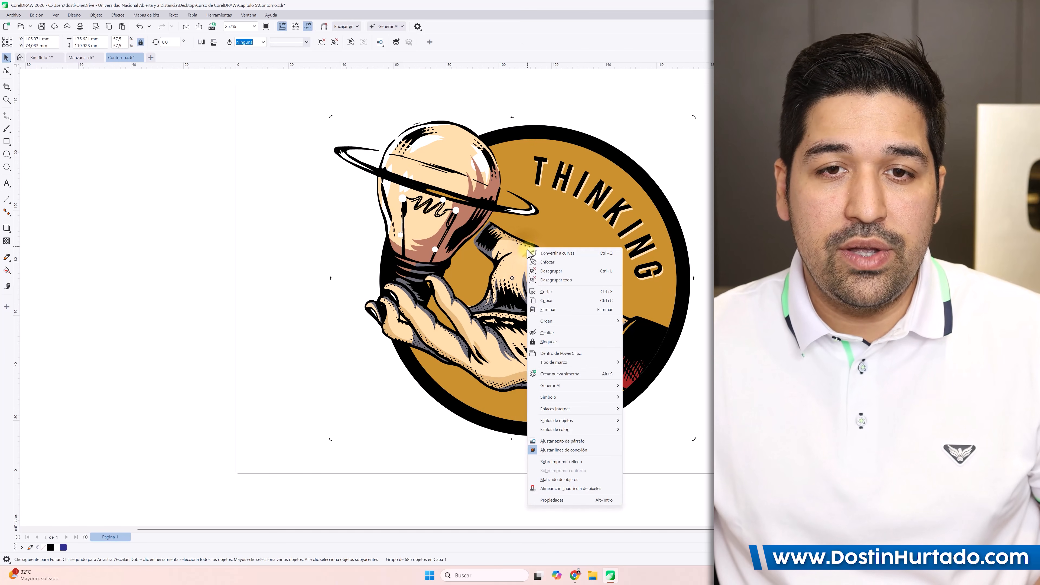
{"action": "left_click", "coordinate": [549, 271]}
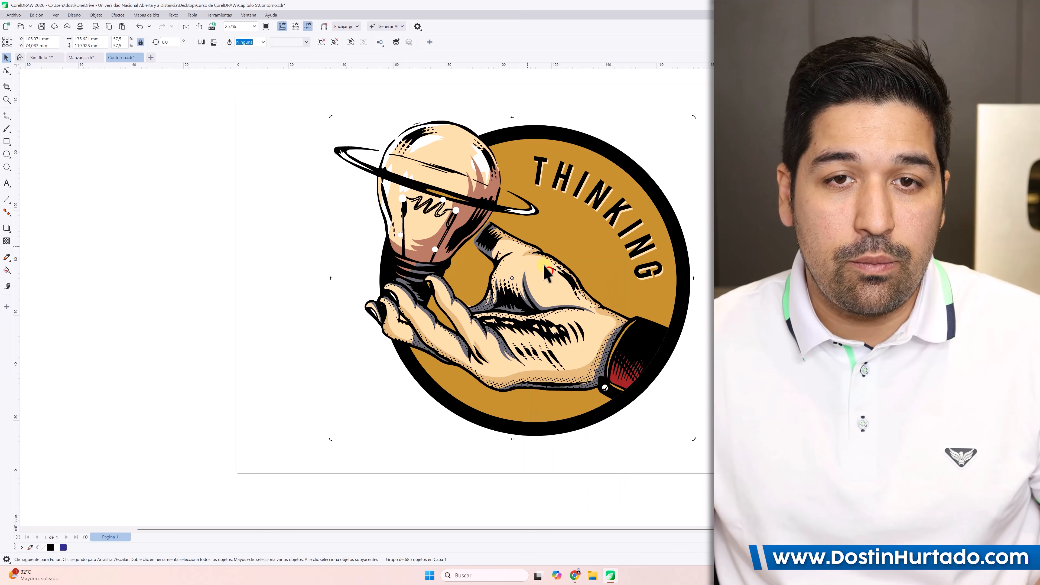
{"action": "left_click", "coordinate": [242, 248]}
{"action": "left_click", "coordinate": [421, 233]}
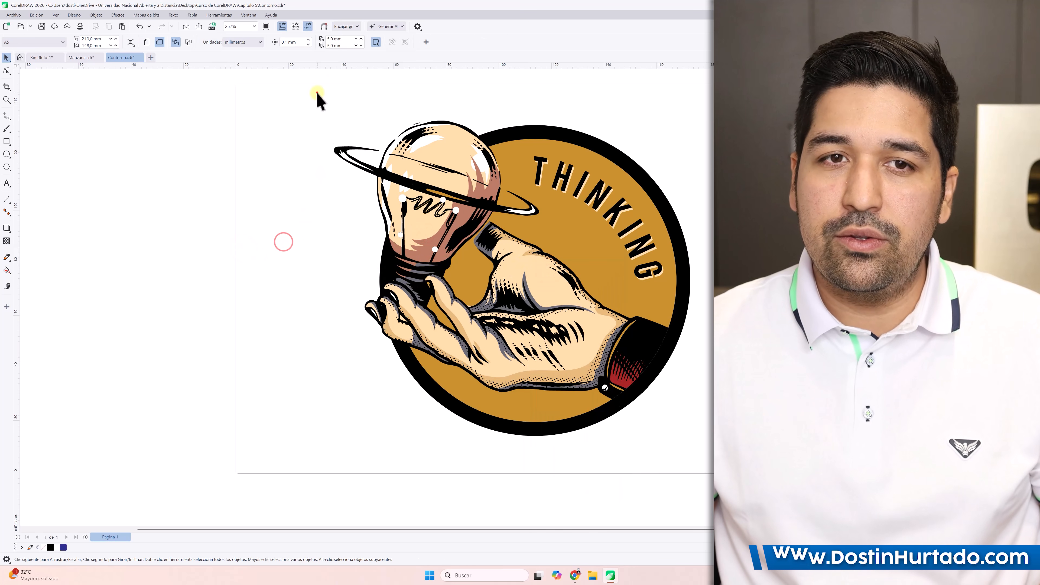
- Create a boundary around all the emblem's ungrouped parts and move the resulting outline to the left of the artwork
{"action": "left_click_drag", "start_coordinate": [317, 92], "coordinate": [518, 211]}
{"action": "left_click_drag", "start_coordinate": [721, 466], "coordinate": [721, 465]}
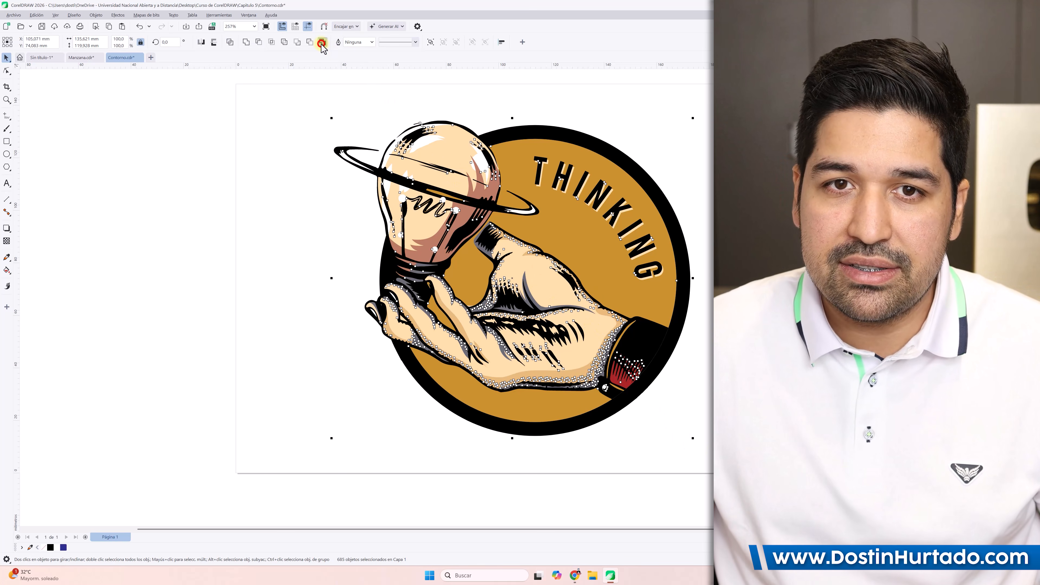
{"action": "left_click", "coordinate": [322, 42]}
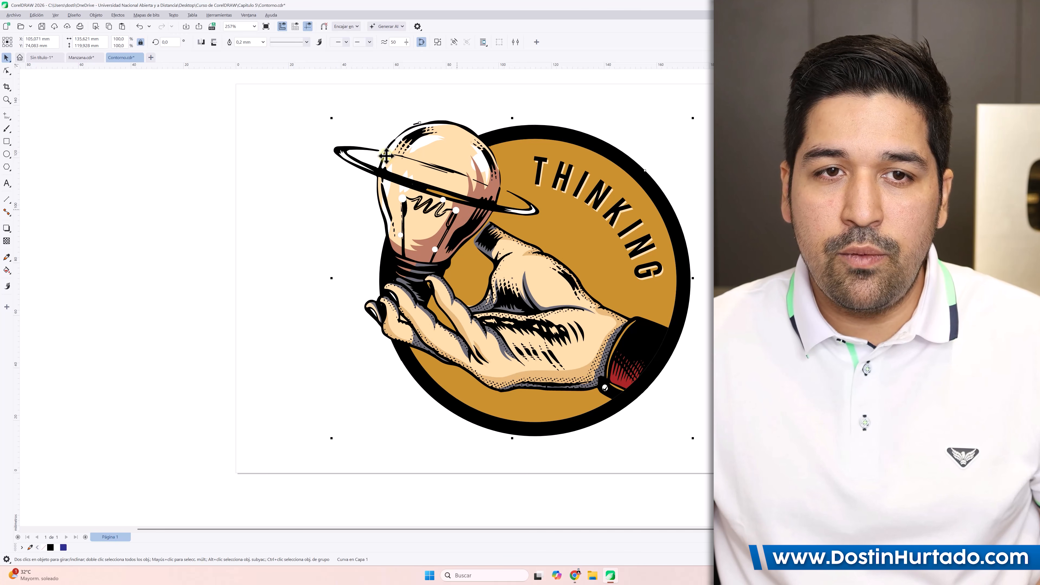
{"action": "left_click_drag", "start_coordinate": [551, 122], "coordinate": [192, 155]}
{"action": "left_click_drag", "start_coordinate": [260, 187], "coordinate": [466, 163]}
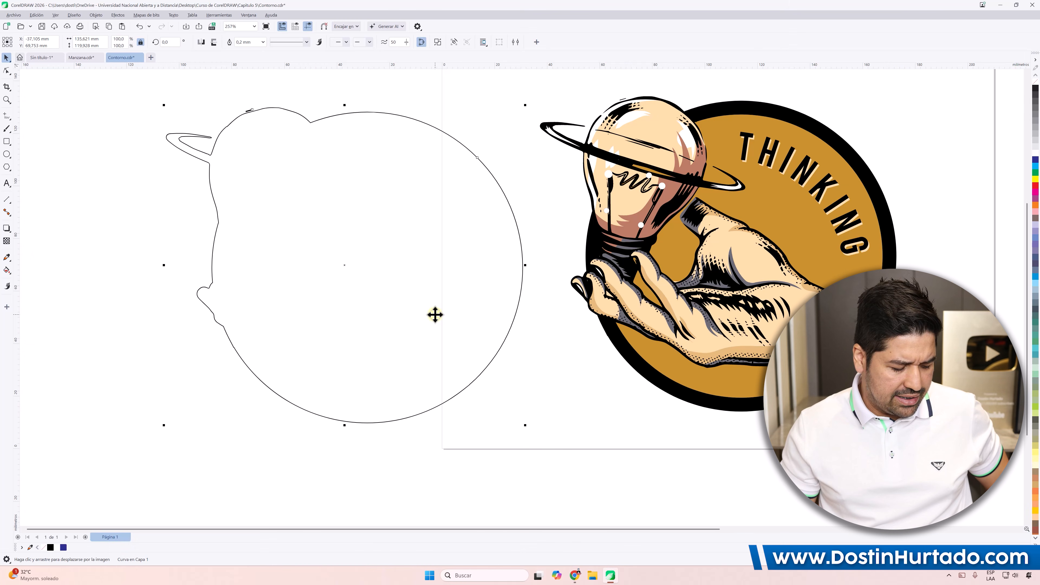
- Undo the boundary outline's move away from the emblem and redo it
{"action": "key", "text": "ctrl+z"}
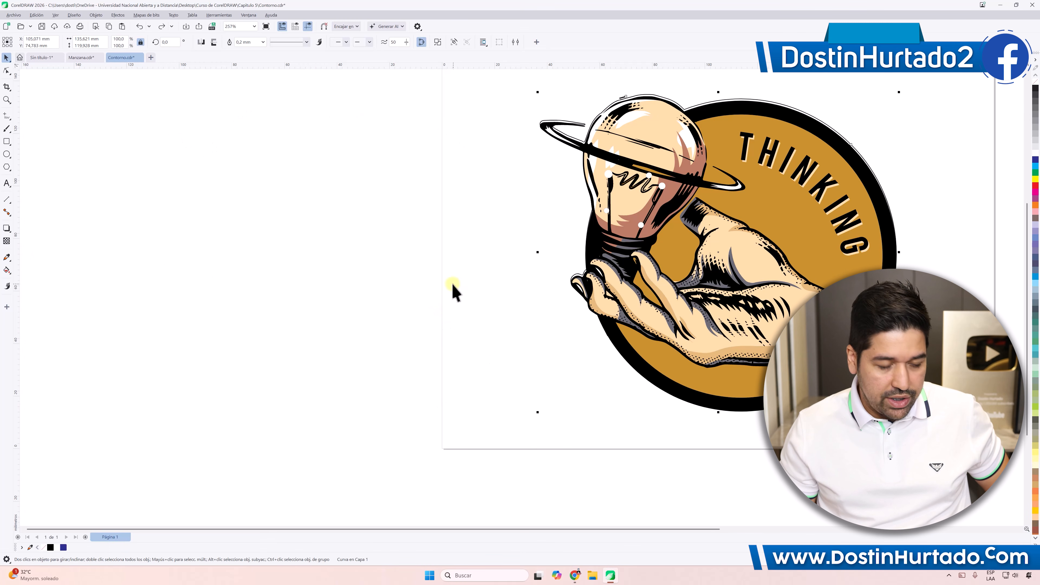
{"action": "key", "text": "ctrl+shift+z"}
{"action": "left_click_drag", "start_coordinate": [518, 305], "coordinate": [447, 310]}
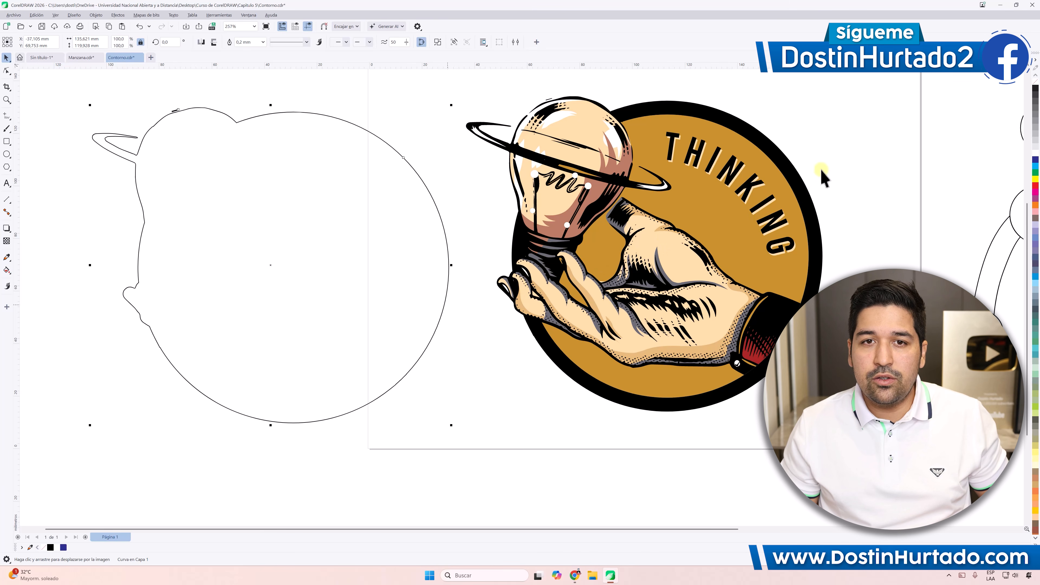
- Select all the coloured parts of the emblem and group them
{"action": "left_click", "coordinate": [836, 132]}
{"action": "left_click_drag", "start_coordinate": [557, 316], "coordinate": [490, 422]}
{"action": "right_click", "coordinate": [634, 243]}
{"action": "left_click", "coordinate": [655, 281]}
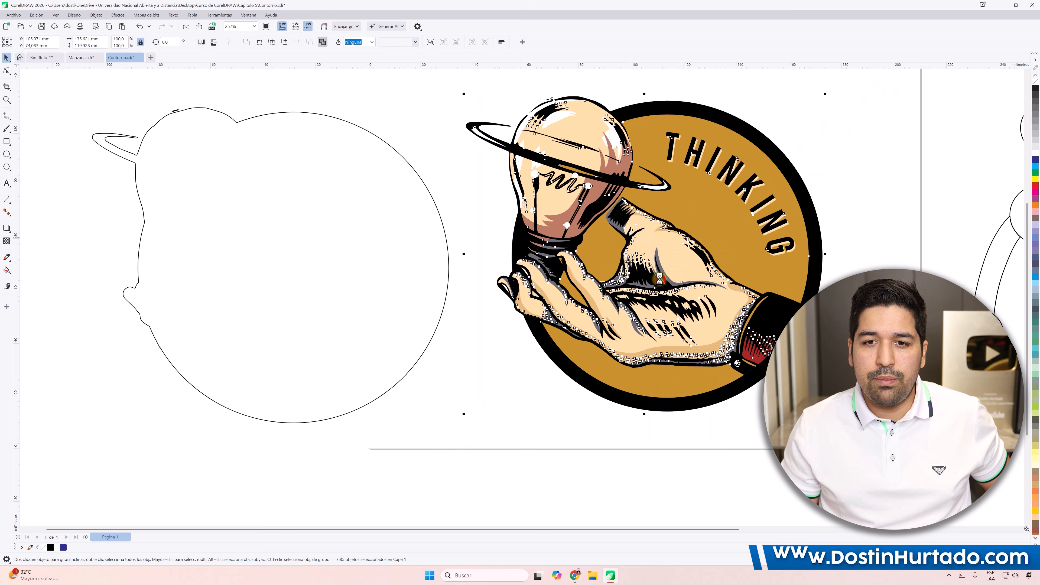
- Align the grouped emblem with the boundary outline on both horizontal and vertical centres, and deselect them
{"action": "left_click", "coordinate": [420, 180], "text": "shift"}
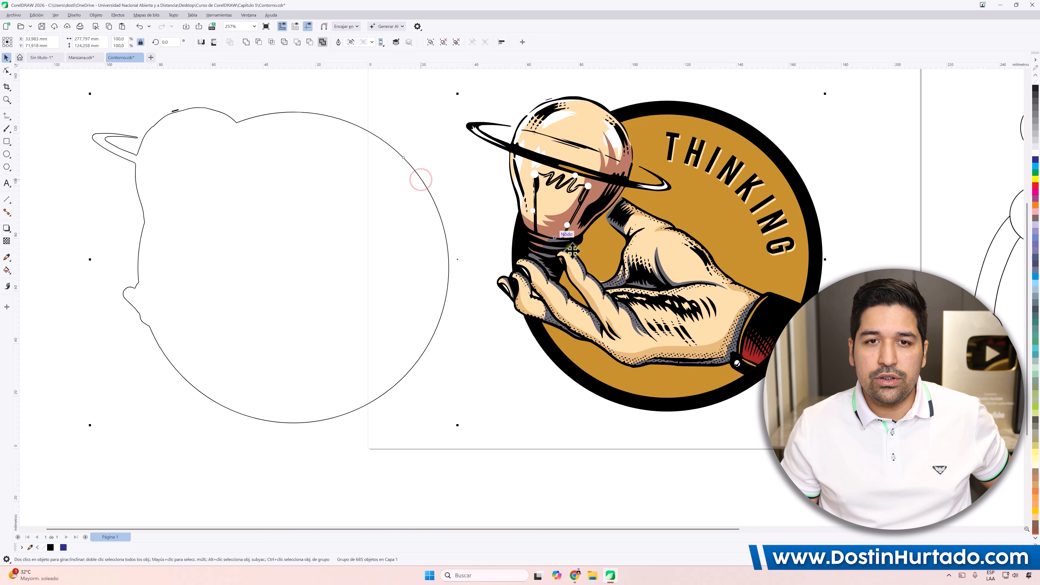
{"action": "key", "text": "c"}
{"action": "key", "text": "e"}
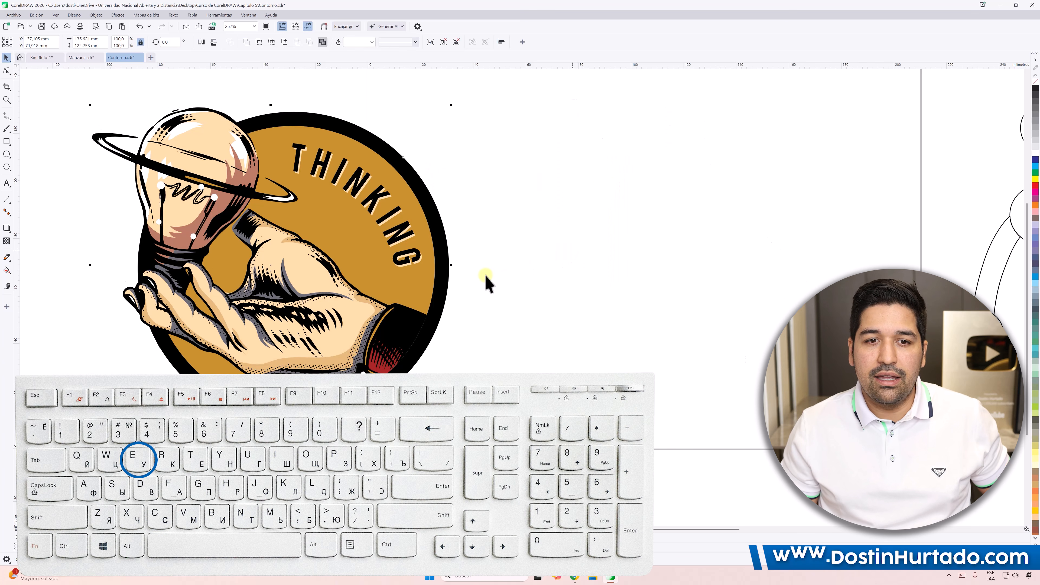
{"action": "left_click_drag", "start_coordinate": [487, 281], "coordinate": [650, 271]}
{"action": "left_click", "coordinate": [648, 242]}
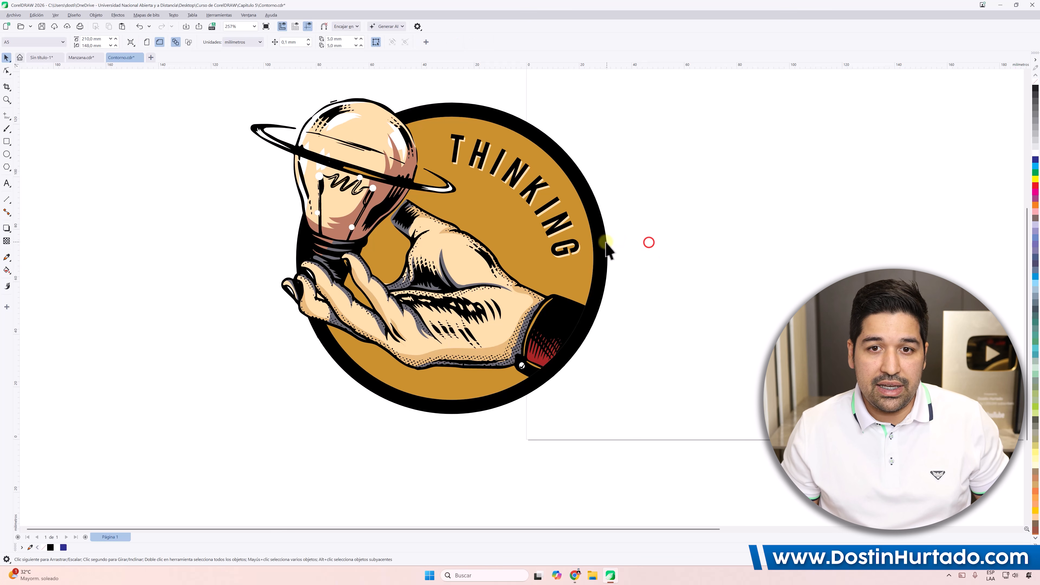
- Try moving the boundary outline to the right of the emblem, and undo the move
{"action": "left_click", "coordinate": [608, 244]}
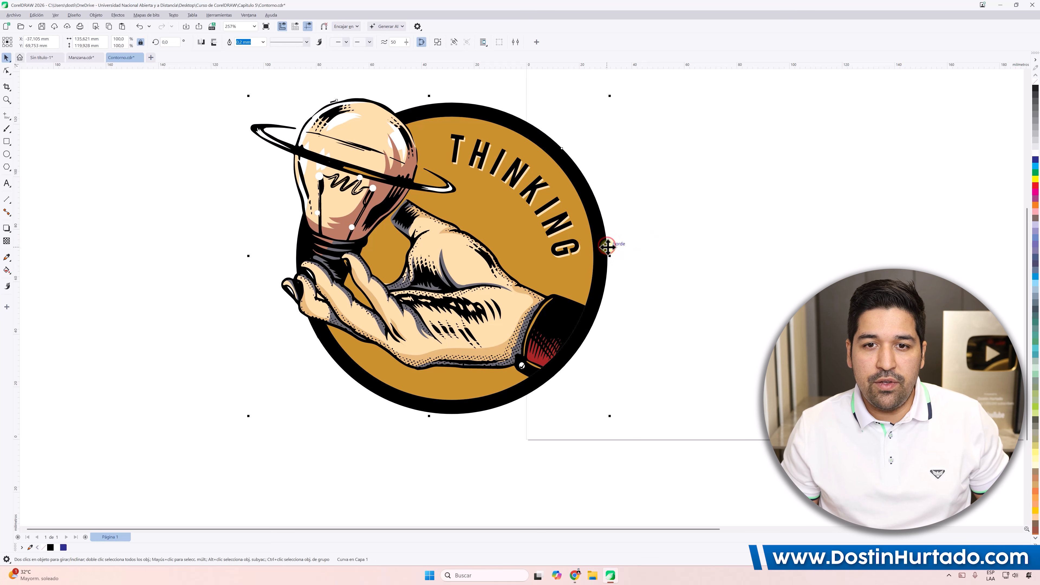
{"action": "left_click_drag", "start_coordinate": [608, 244], "coordinate": [715, 241]}
{"action": "key", "text": "ctrl+z"}
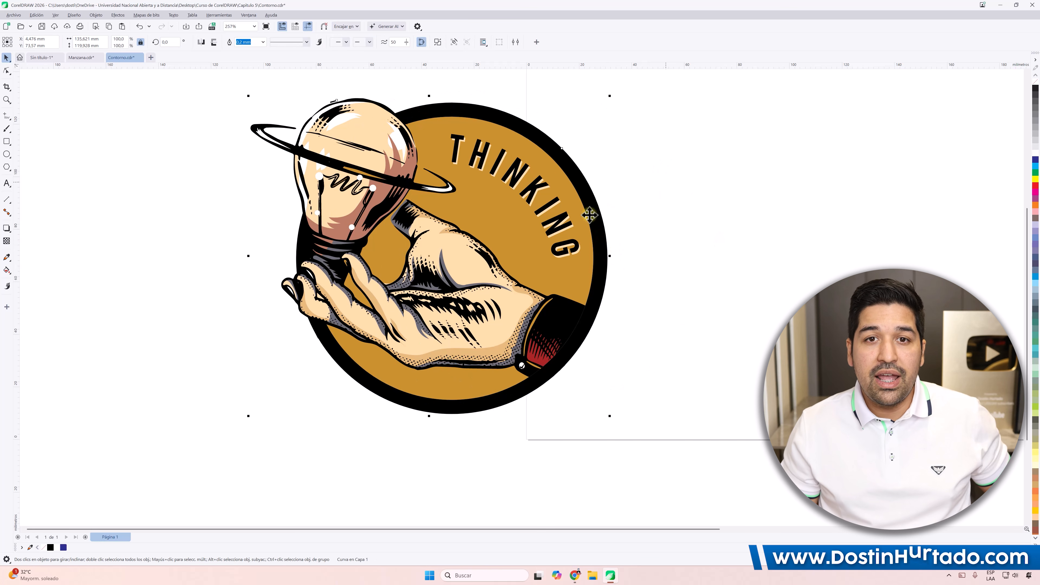
{"action": "left_click_drag", "start_coordinate": [593, 221], "coordinate": [666, 234]}
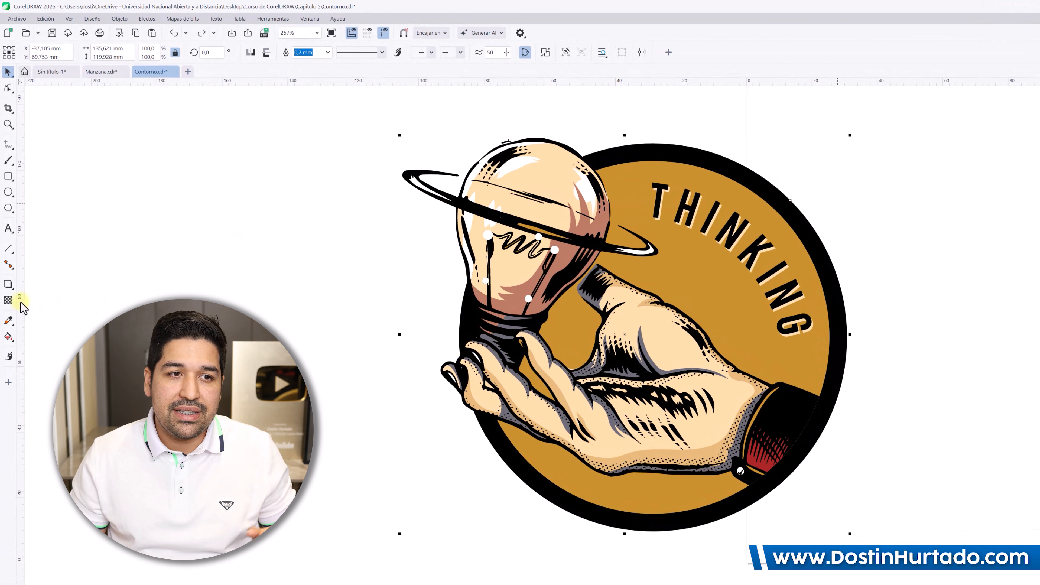
- Apply a one-step outward contour to the emblem's boundary outline with an offset of 3.0 mm
{"action": "left_click", "coordinate": [6, 287]}
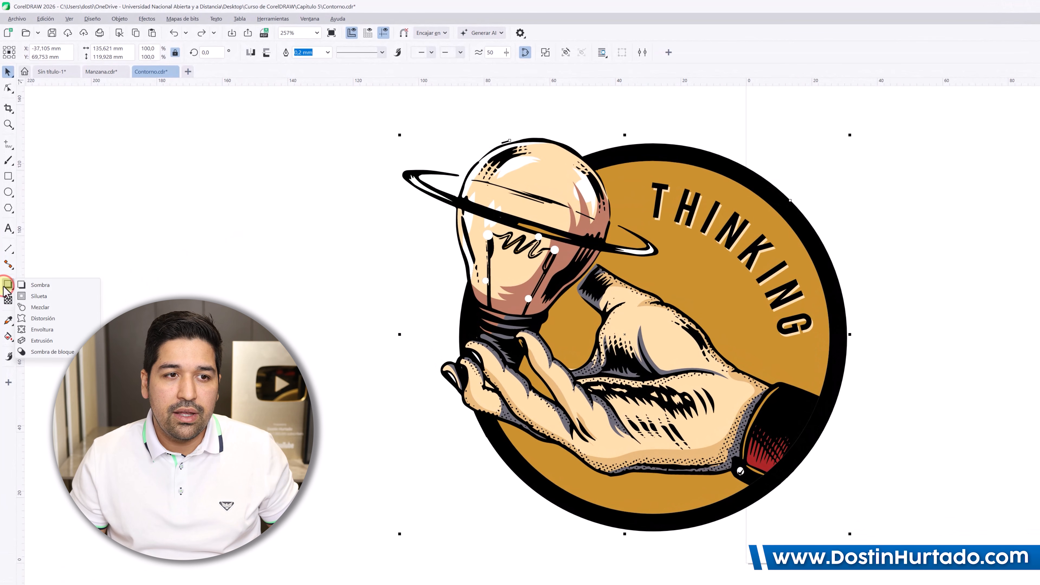
{"action": "left_click", "coordinate": [40, 296]}
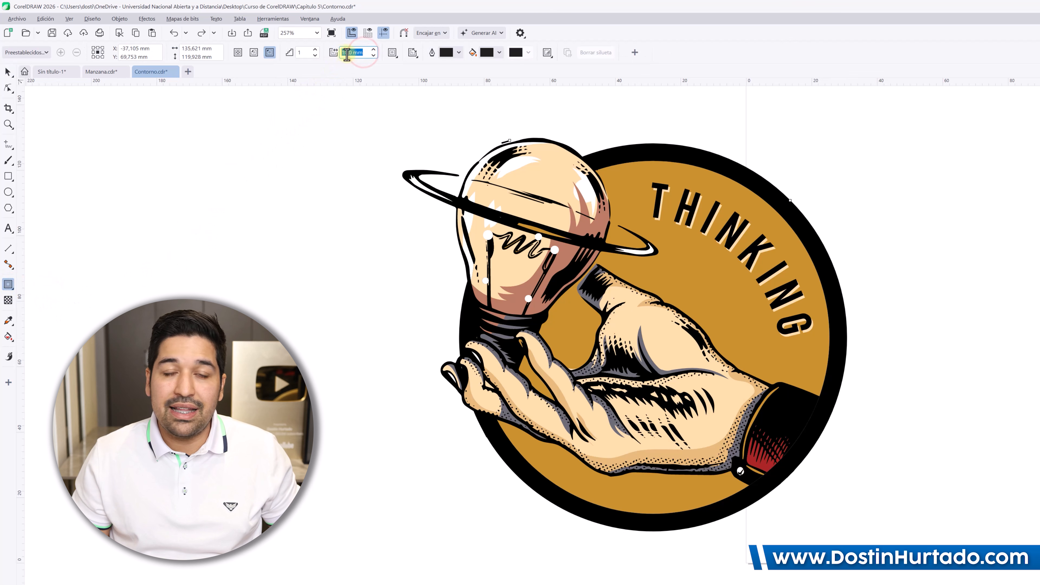
{"action": "left_click", "coordinate": [374, 50]}
{"action": "left_click", "coordinate": [373, 56]}
{"action": "left_click", "coordinate": [374, 56]}
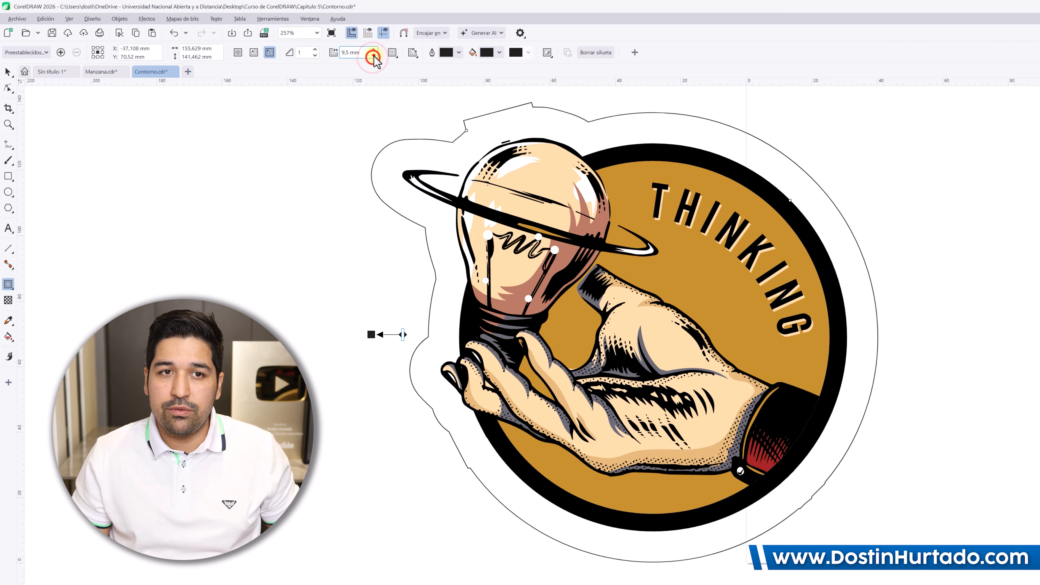
{"action": "left_click", "coordinate": [373, 55]}
{"action": "left_click", "coordinate": [374, 56]}
{"action": "left_click", "coordinate": [374, 56]}
{"action": "left_click", "coordinate": [374, 56]}
{"action": "left_click", "coordinate": [373, 56]}
{"action": "left_click", "coordinate": [374, 56]}
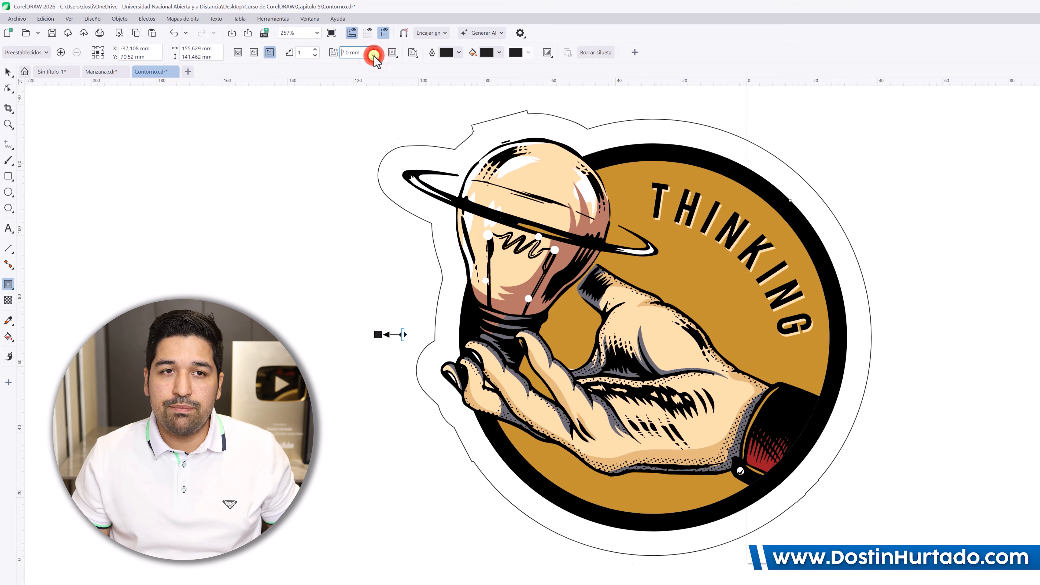
{"action": "left_click", "coordinate": [374, 56]}
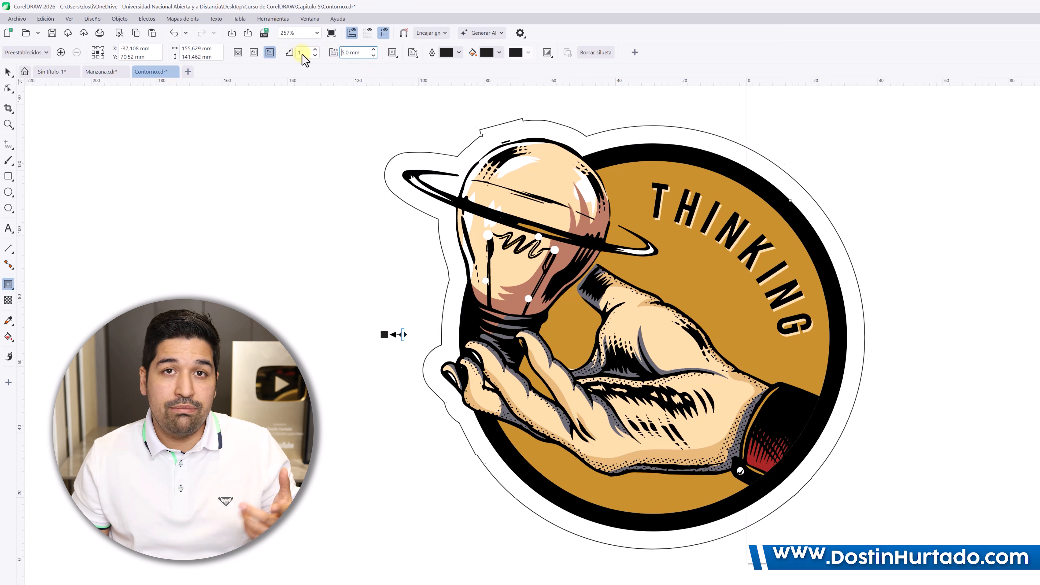
{"action": "left_click", "coordinate": [373, 55]}
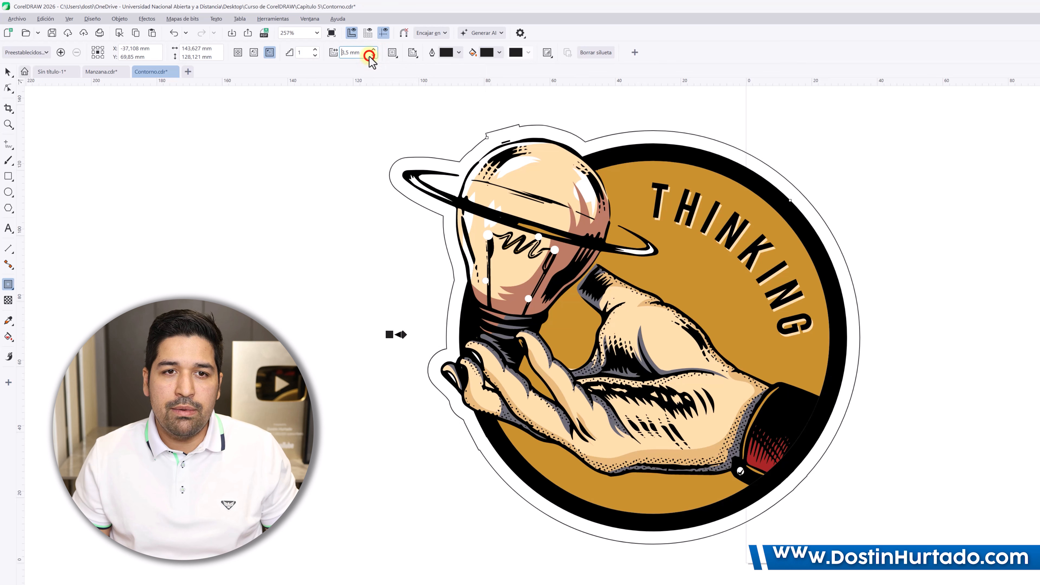
{"action": "left_click", "coordinate": [372, 56]}
- Move the boundary outline together with its contour to the right, off the emblem artwork
{"action": "left_click_drag", "start_coordinate": [558, 176], "coordinate": [559, 198]}
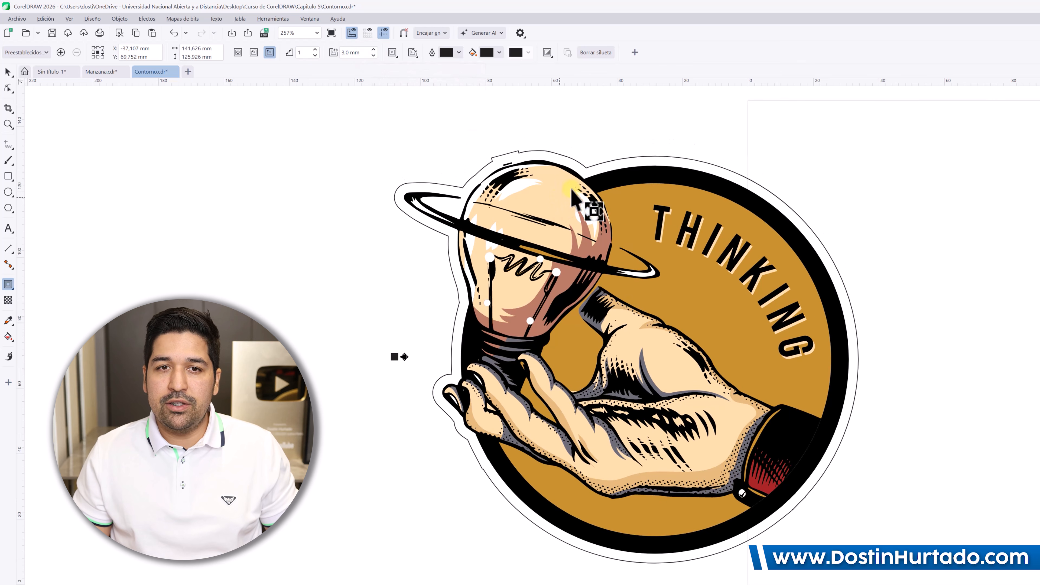
{"action": "scroll", "coordinate": [594, 170], "scroll_direction": "up", "scroll_amount": 1}
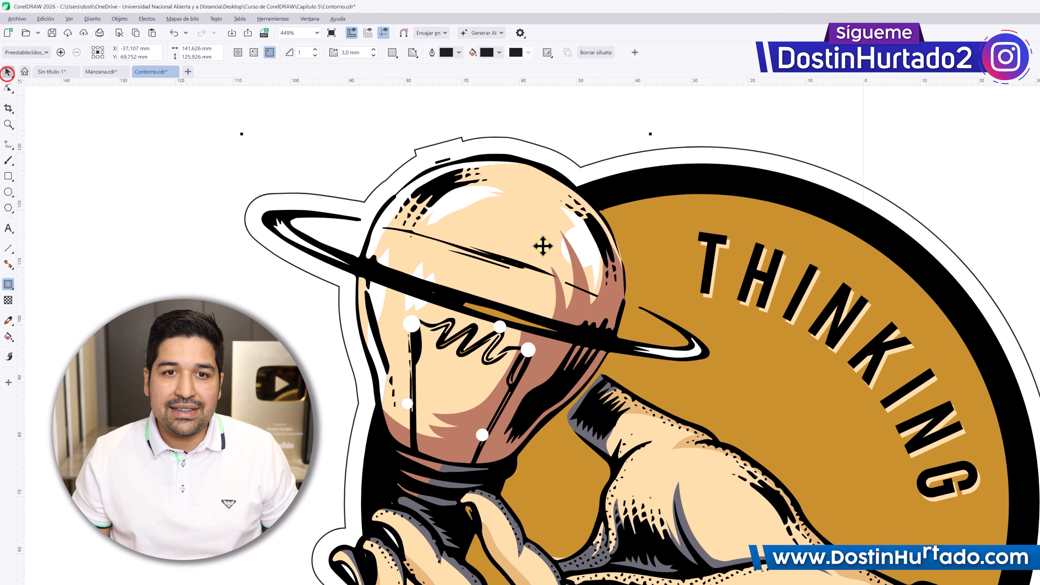
{"action": "scroll", "coordinate": [543, 246], "scroll_direction": "down", "scroll_amount": 2}
{"action": "left_click_drag", "start_coordinate": [610, 184], "coordinate": [949, 174]}
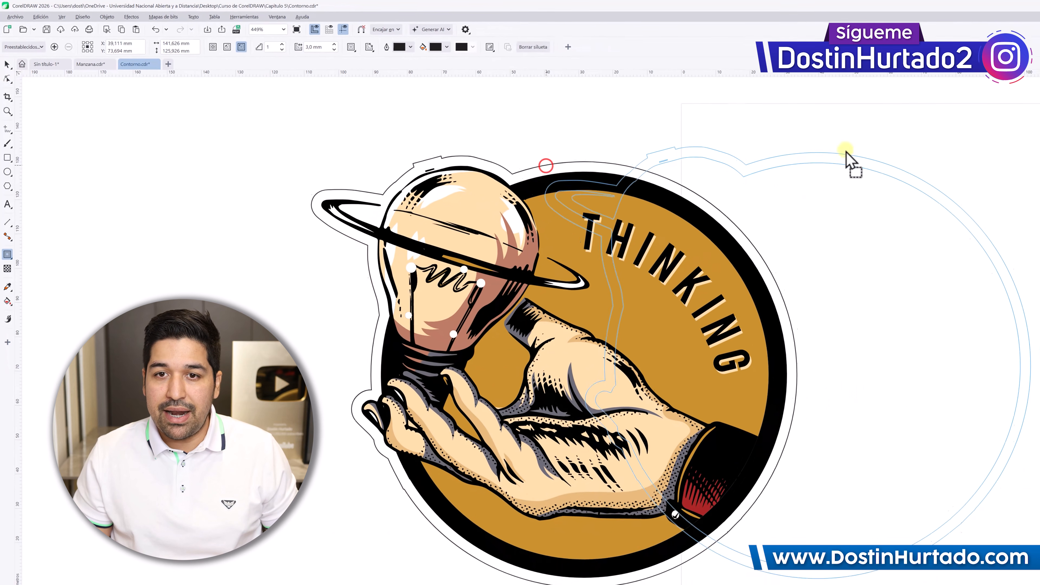
{"action": "left_click_drag", "start_coordinate": [846, 156], "coordinate": [897, 155]}
- Separate the contour from its source outline and delete the inner outline
{"action": "right_click", "coordinate": [898, 156]}
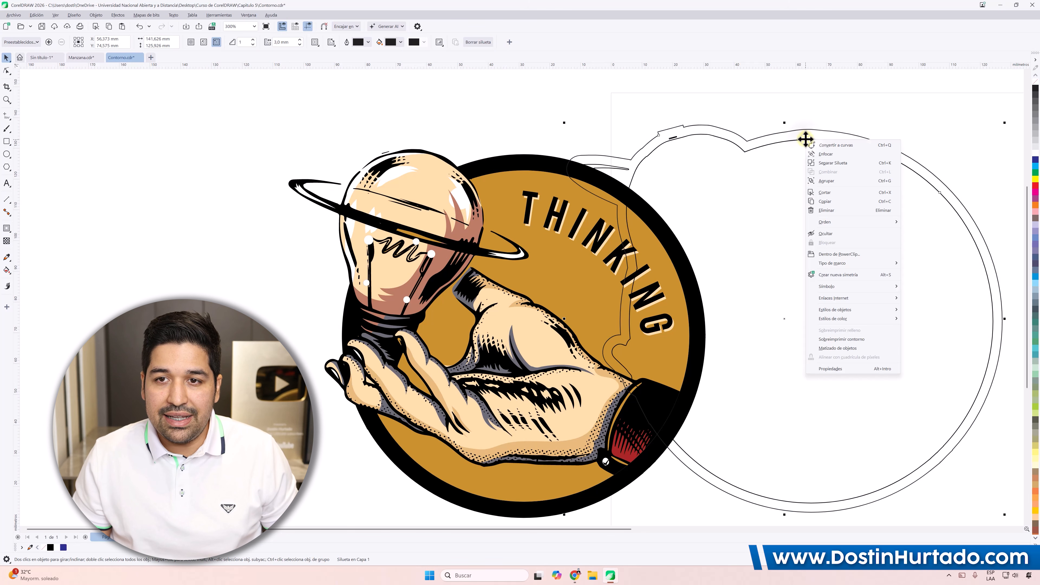
{"action": "left_click", "coordinate": [816, 163]}
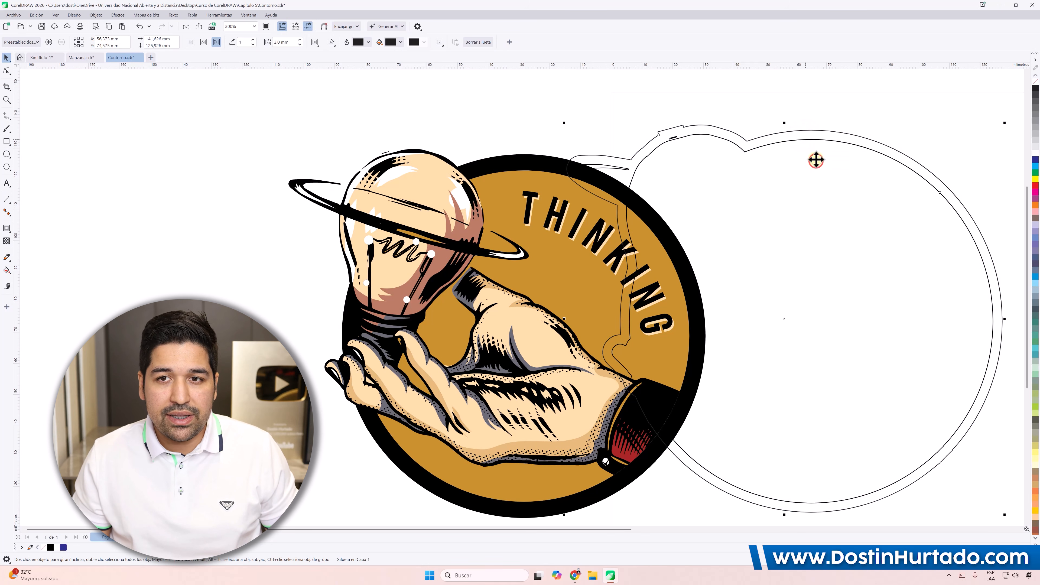
{"action": "left_click_drag", "start_coordinate": [819, 139], "coordinate": [810, 183]}
{"action": "key", "text": "Delete"}
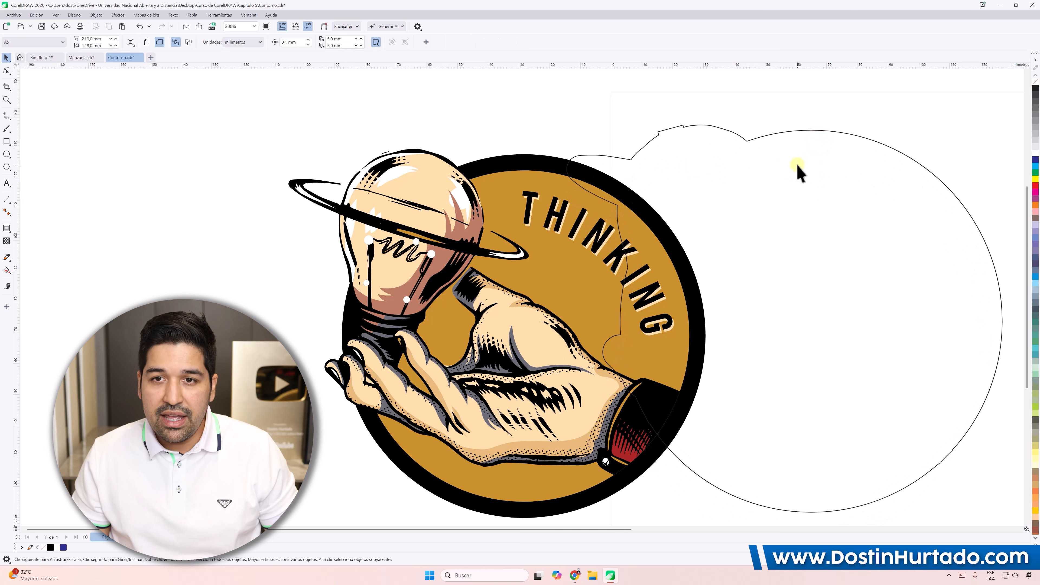
- Select the emblem and its offset outline together and centre them on each other so the outline surrounds the artwork
{"action": "scroll", "coordinate": [799, 180], "scroll_direction": "down", "scroll_amount": 2}
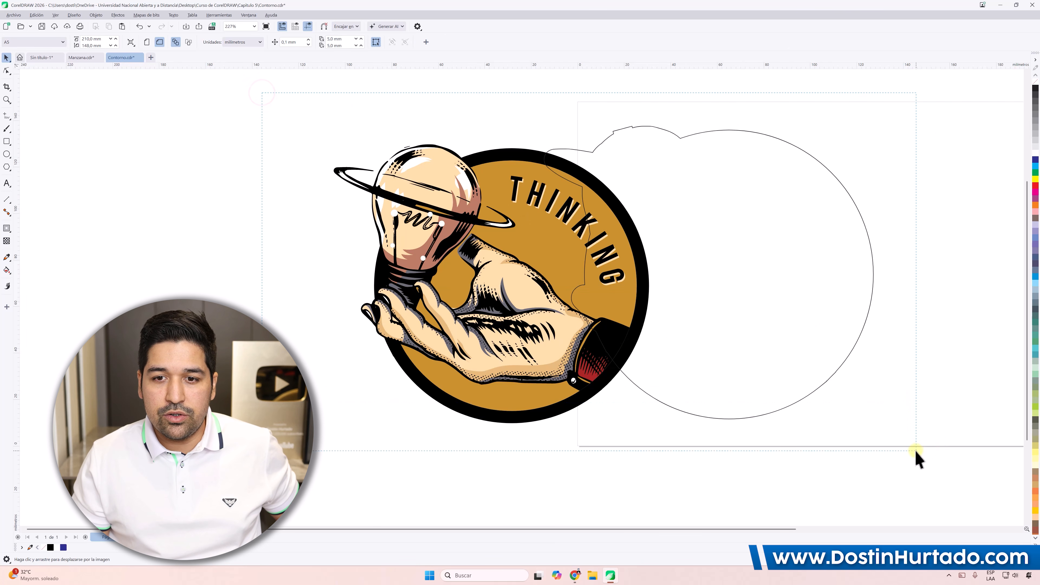
{"action": "left_click_drag", "start_coordinate": [916, 457], "coordinate": [915, 458]}
{"action": "key", "text": "e"}
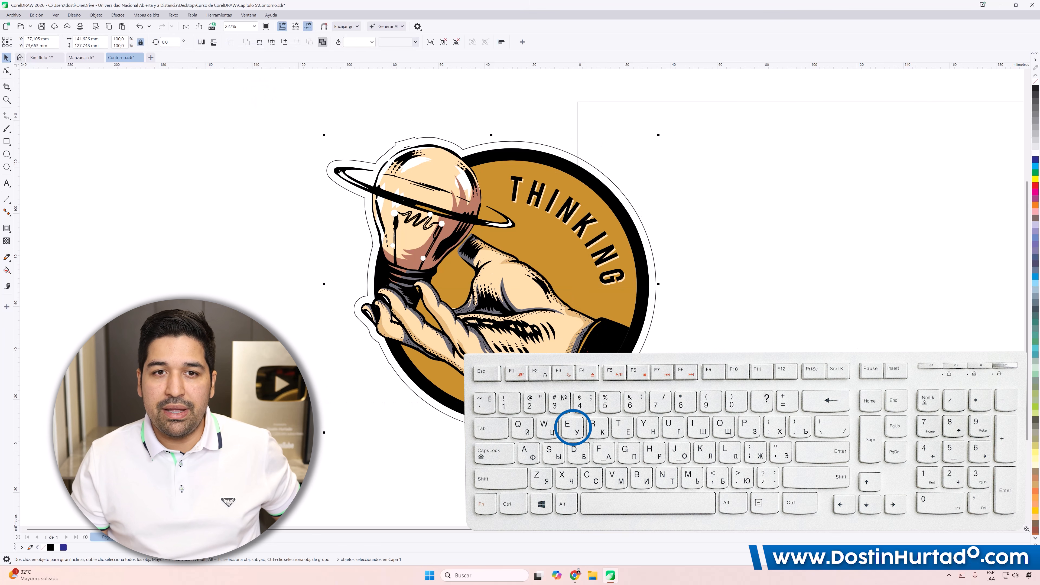
{"action": "left_click", "coordinate": [743, 245]}
- Fill the emblem's offset outline with white and send it behind the artwork
{"action": "left_click", "coordinate": [632, 208]}
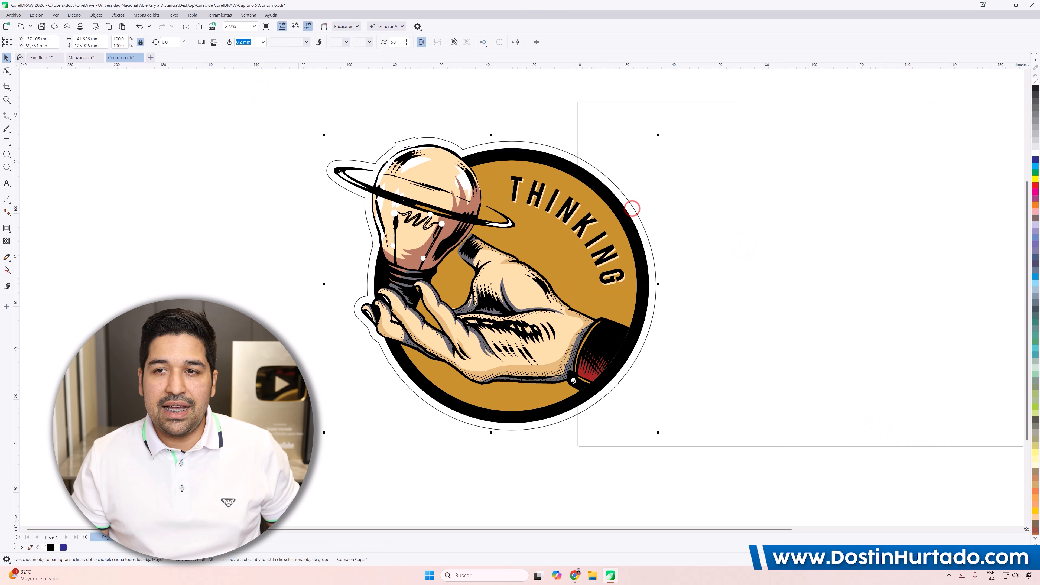
{"action": "left_click", "coordinate": [1034, 153]}
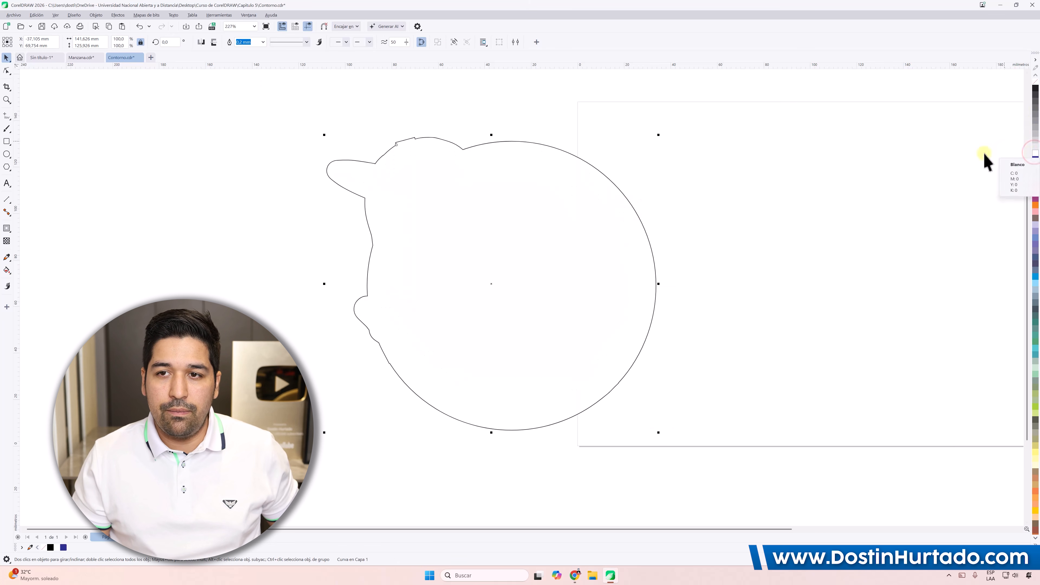
{"action": "key", "text": "ctrl+End"}
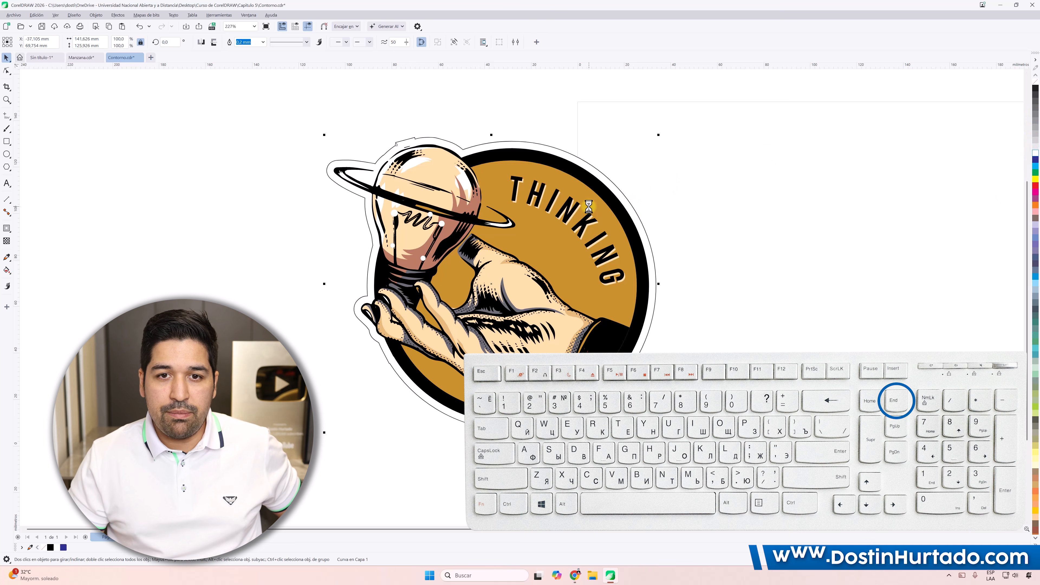
{"action": "left_click", "coordinate": [740, 183]}
- Create a rectangle matching the page size and fill it with cyan as a background
{"action": "scroll", "coordinate": [743, 186], "scroll_direction": "down", "scroll_amount": 2}
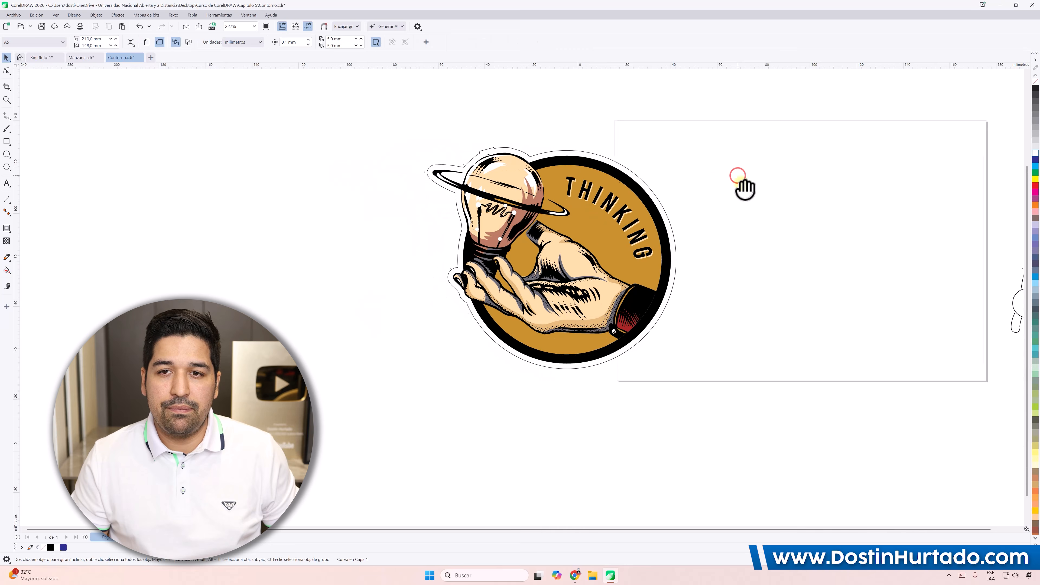
{"action": "left_click_drag", "start_coordinate": [743, 186], "coordinate": [571, 186]}
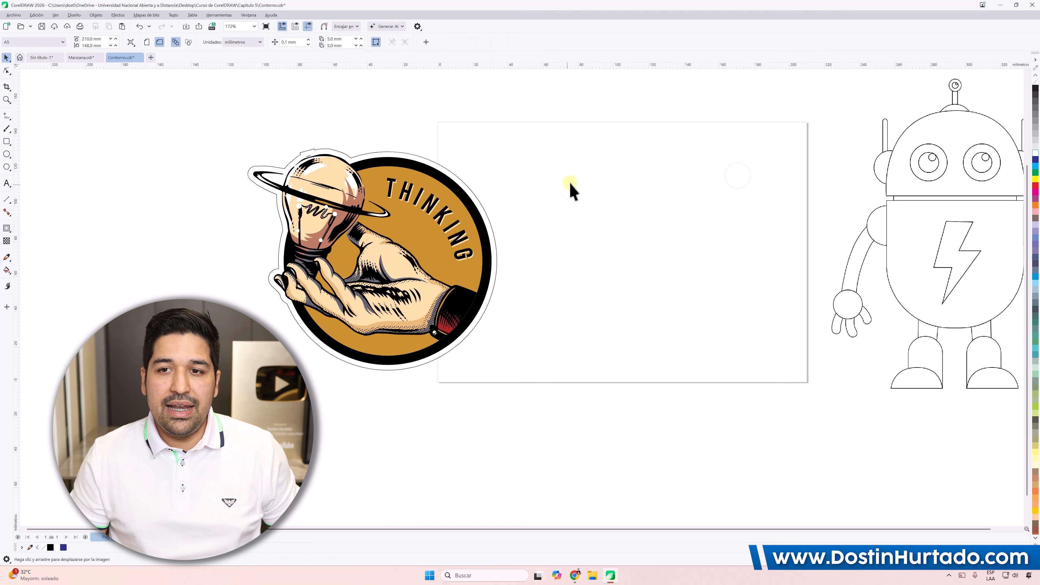
{"action": "double_click", "coordinate": [6, 142]}
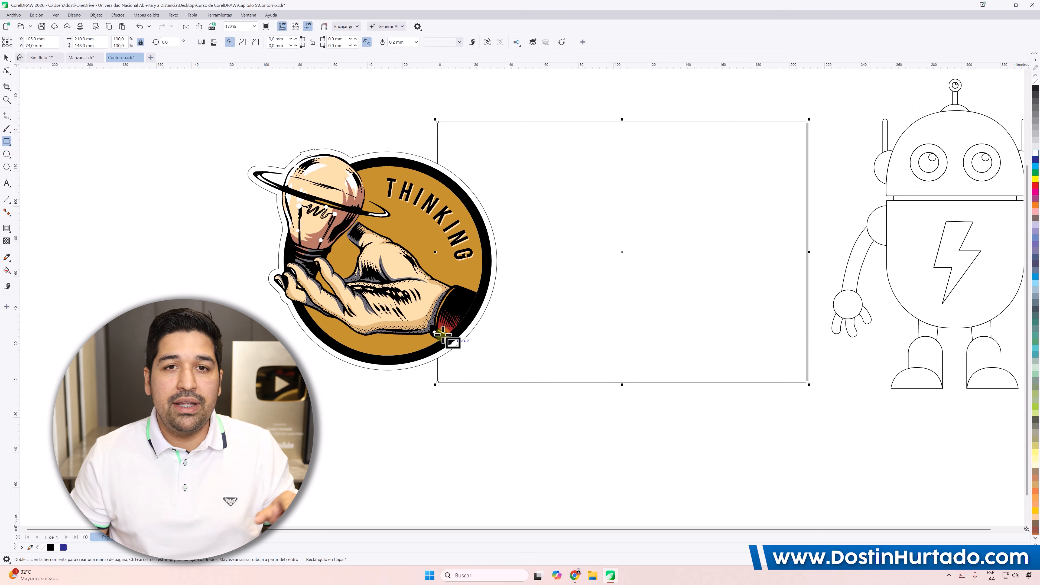
{"action": "left_click", "coordinate": [1034, 204]}
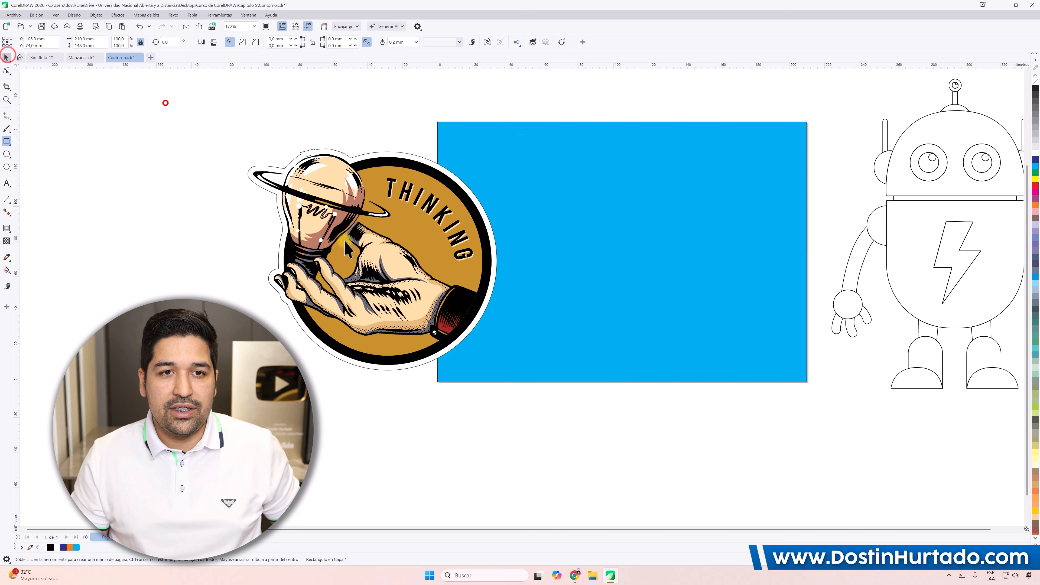
- Move the emblem together with its white outline onto the cyan background rectangle
{"action": "left_click_drag", "start_coordinate": [490, 374], "coordinate": [507, 389]}
{"action": "left_click_drag", "start_coordinate": [445, 289], "coordinate": [424, 274]}
{"action": "left_click", "coordinate": [436, 303]}
{"action": "scroll", "coordinate": [436, 303], "scroll_direction": "up", "scroll_amount": 2}
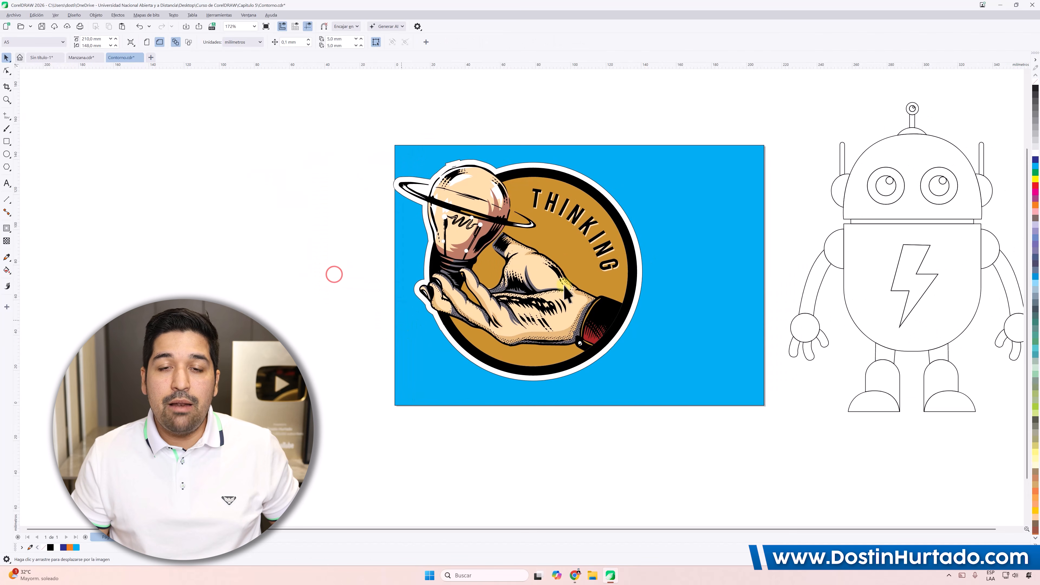